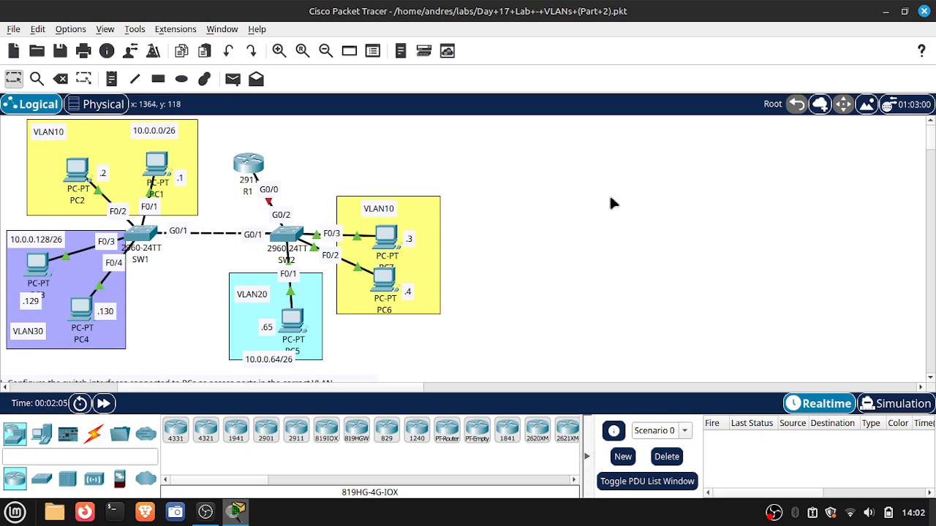
- Look over the lab topology and open the command line of switch SW1
scroll(610, 197, "down", 3)
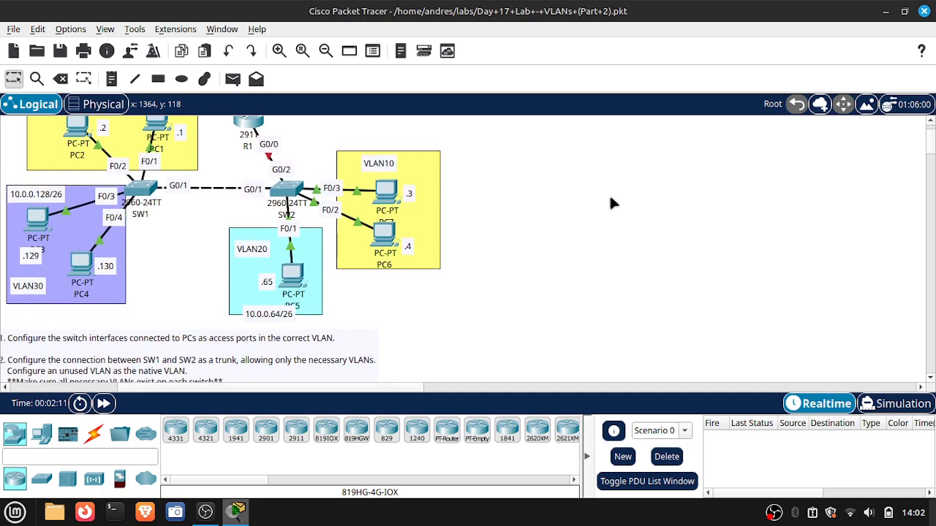
scroll(610, 198, "up", 3)
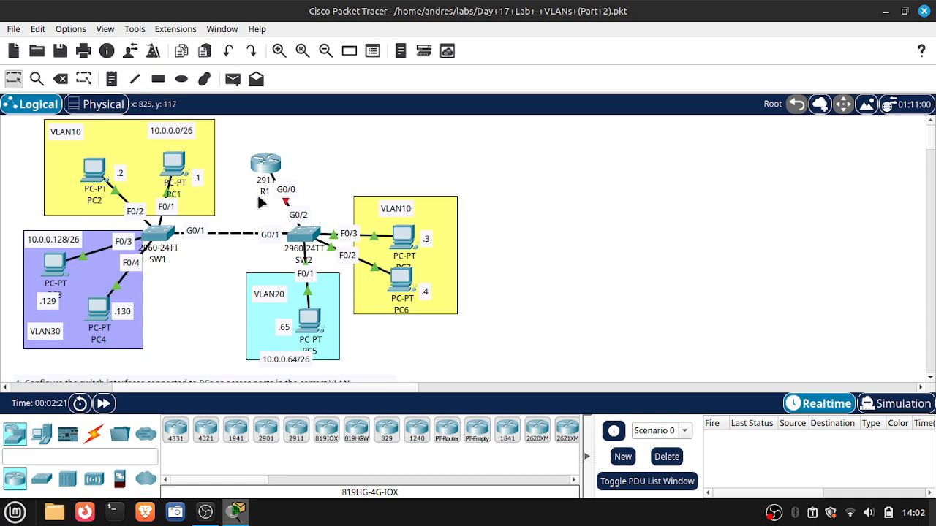
left_click(159, 234)
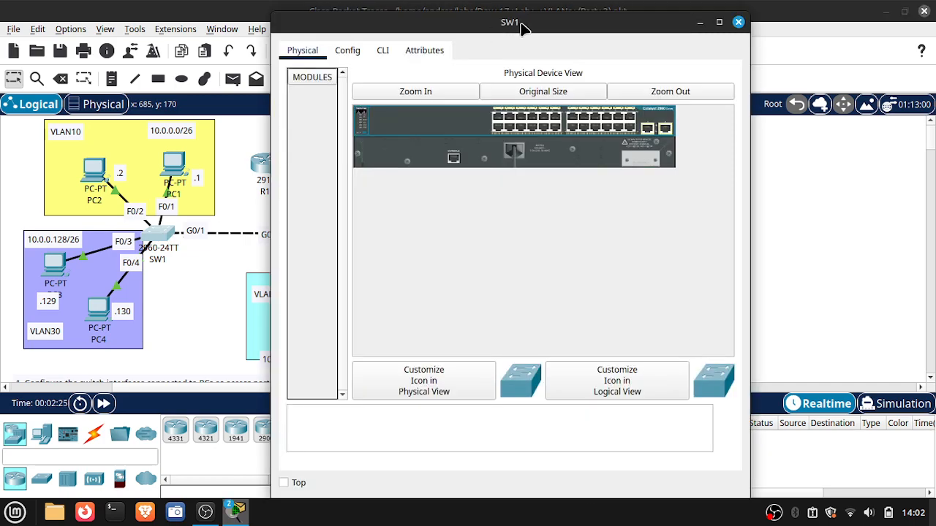
left_click_drag(521, 27, 698, 26)
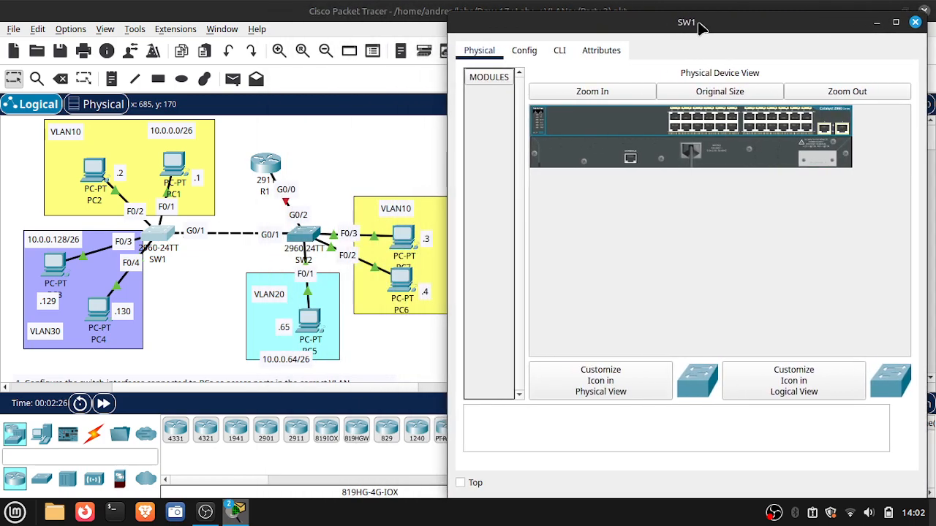
left_click(561, 52)
key("Return")
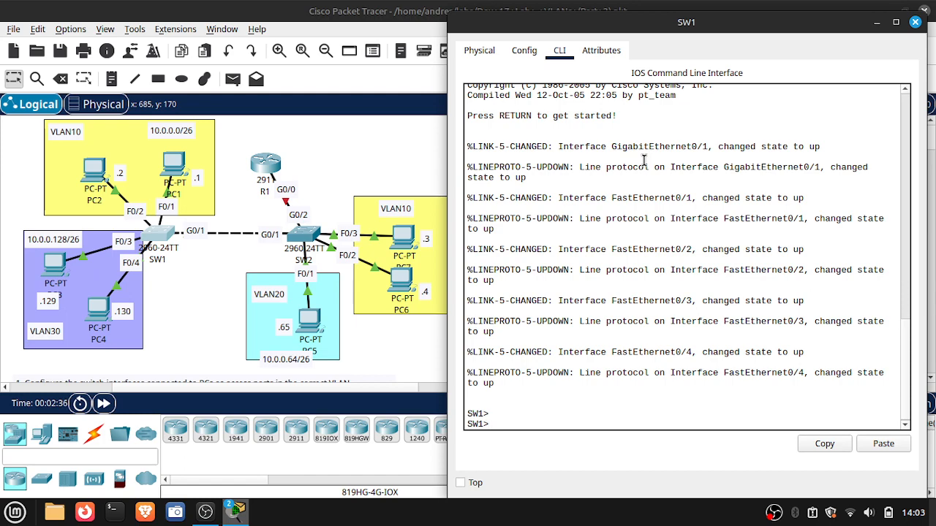
- Enter privileged EXEC mode and global configuration mode on SW1
type("en")
key("Return")
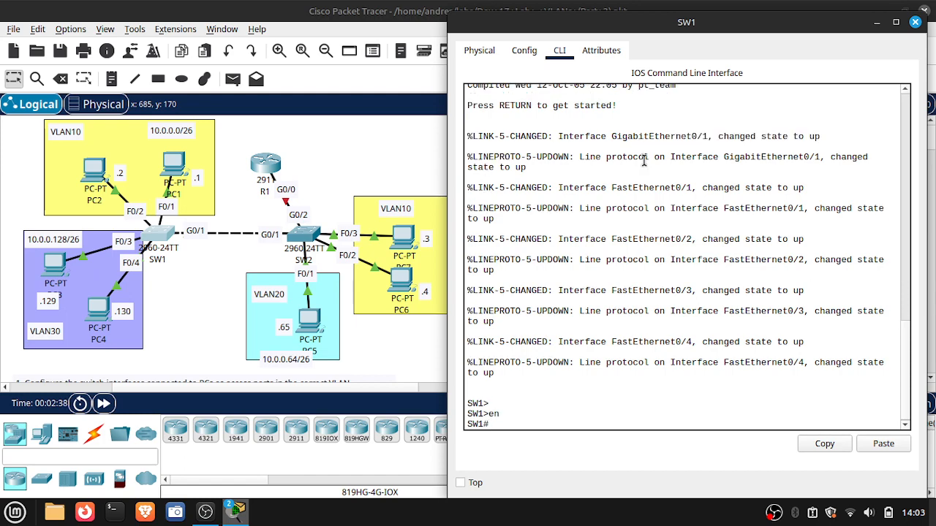
type("conf t")
key("Return")
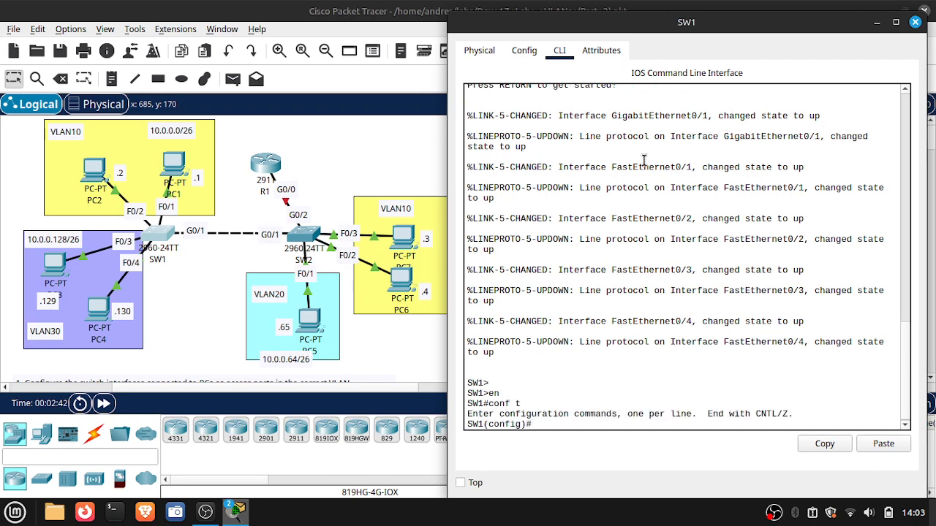
- Configure SW1's interface range F0/1-2 as access ports, checking the available switchport modes
type("inter")
key("Tab")
type("range ")
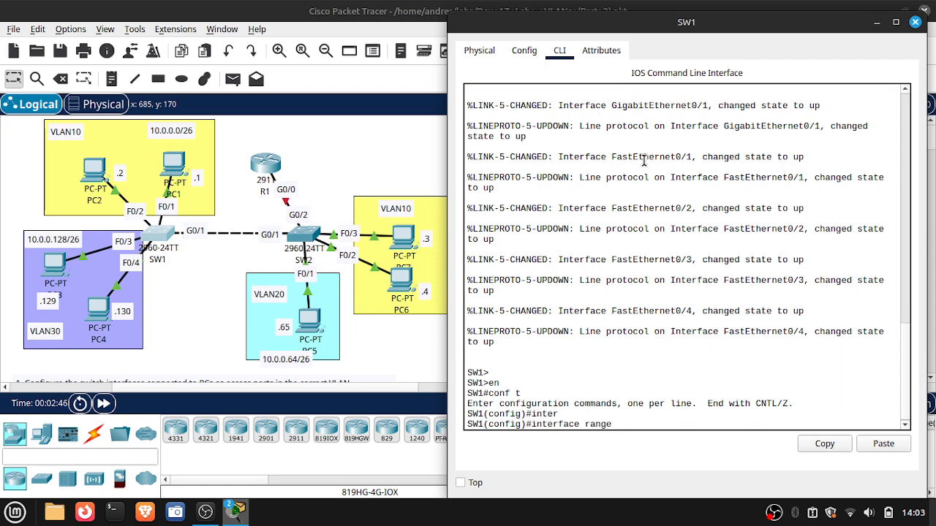
type("f0/1-2")
key("Return")
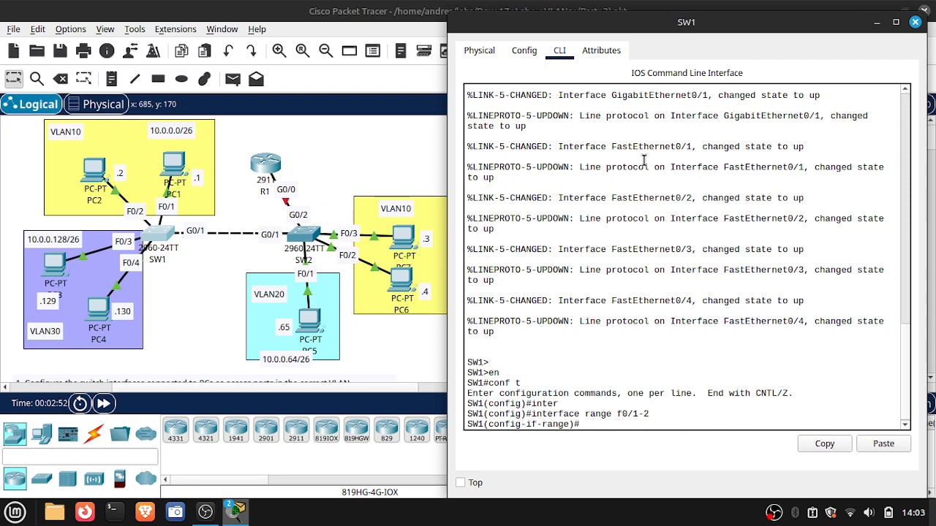
type("swi")
key("Tab")
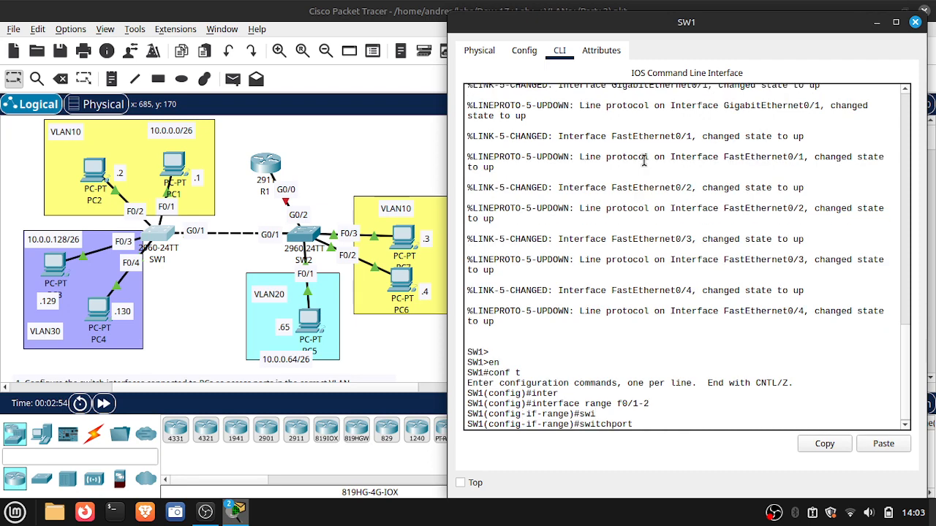
type("mode ?")
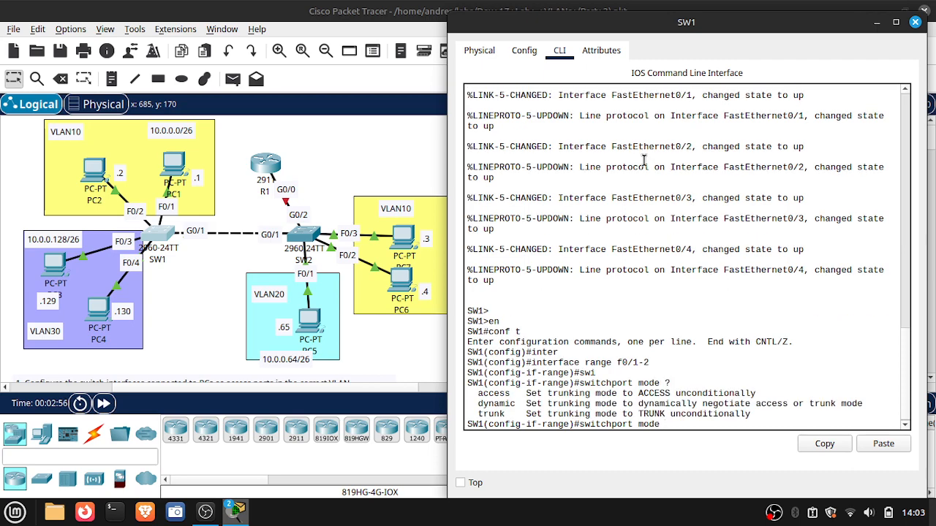
type("ac")
key("Tab")
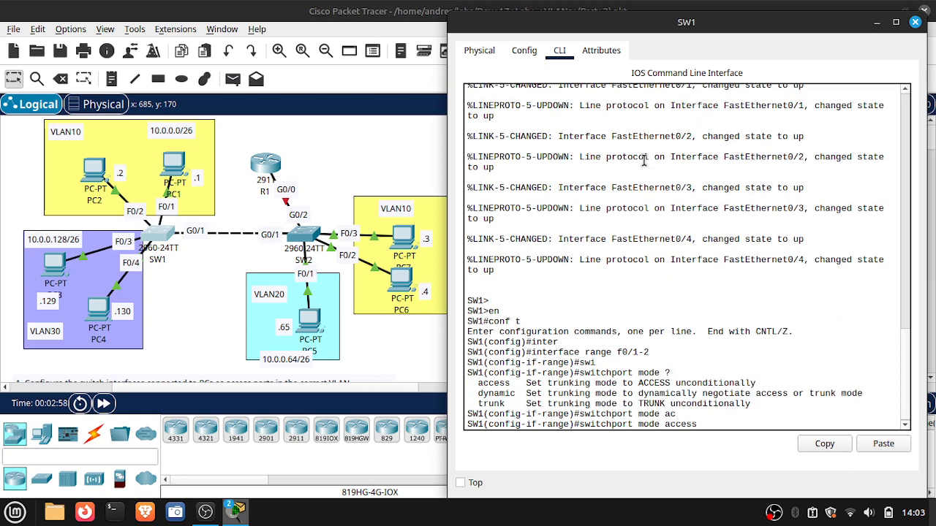
key("Return")
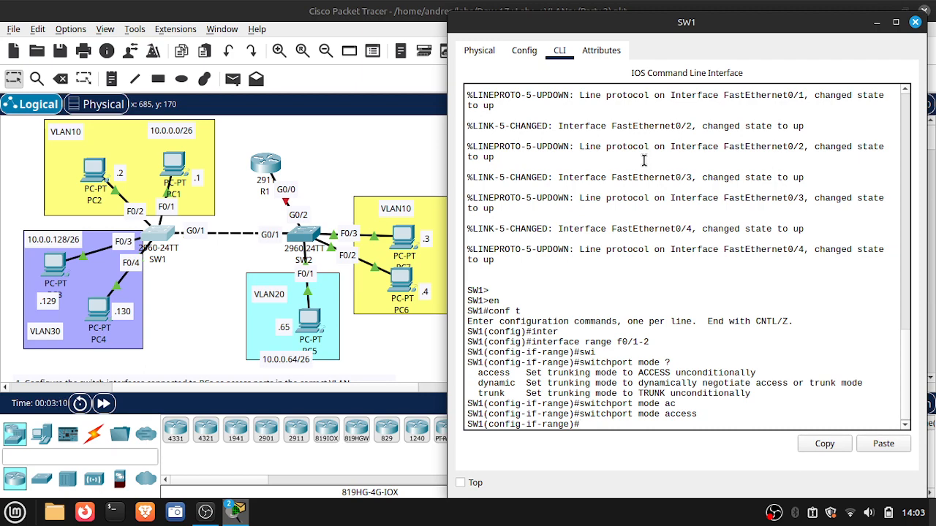
- Assign the F0/1-2 access ports on SW1 to VLAN 10
type("wi")
key("Tab")
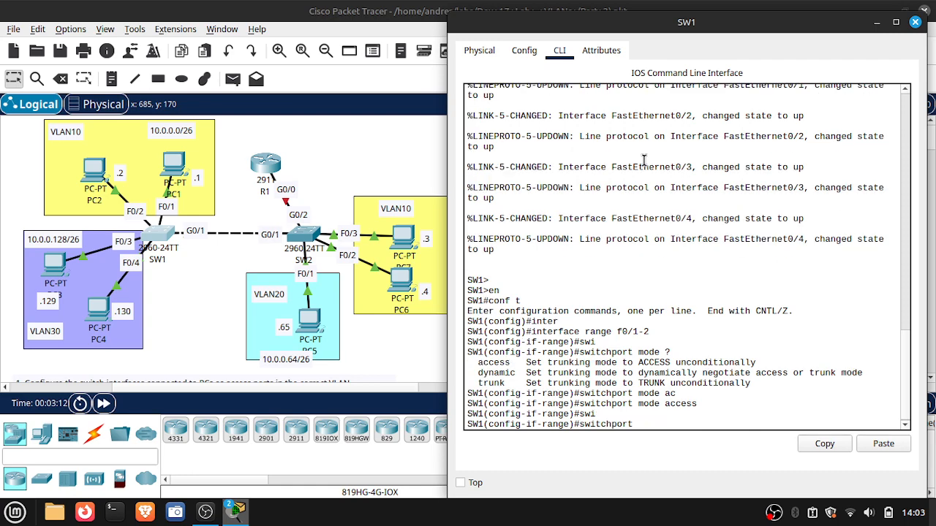
type("ac")
key("Tab")
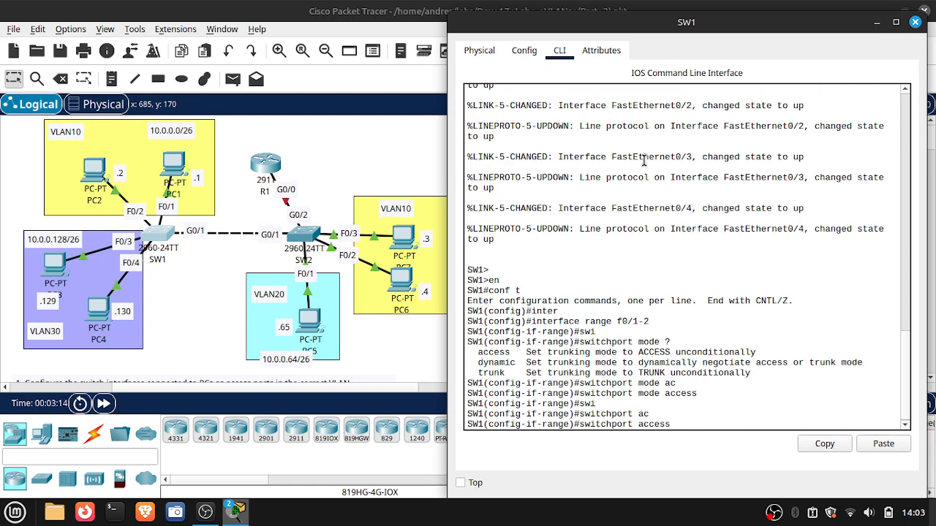
type("vlan 10")
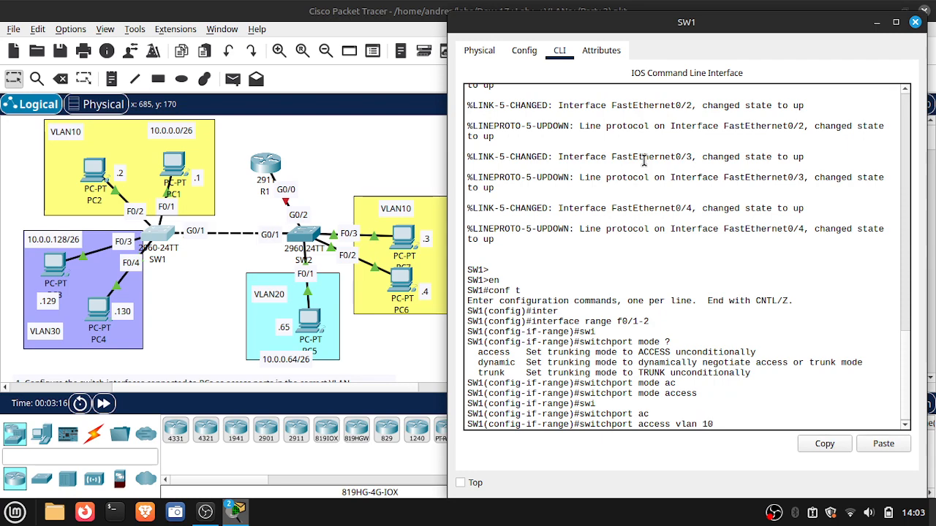
key("Return")
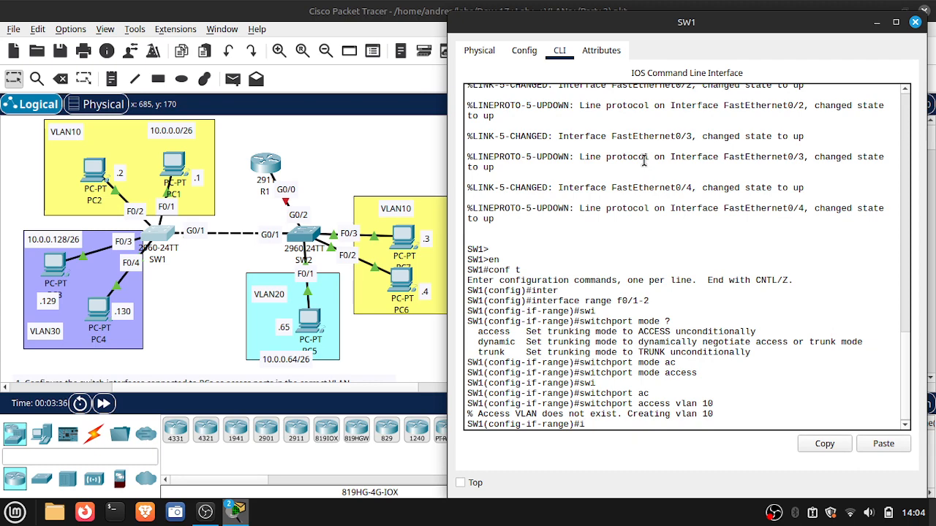
- Configure SW1's interface range F0/3-4 in switchport access mode
type("nter")
key("Tab")
type("face range")
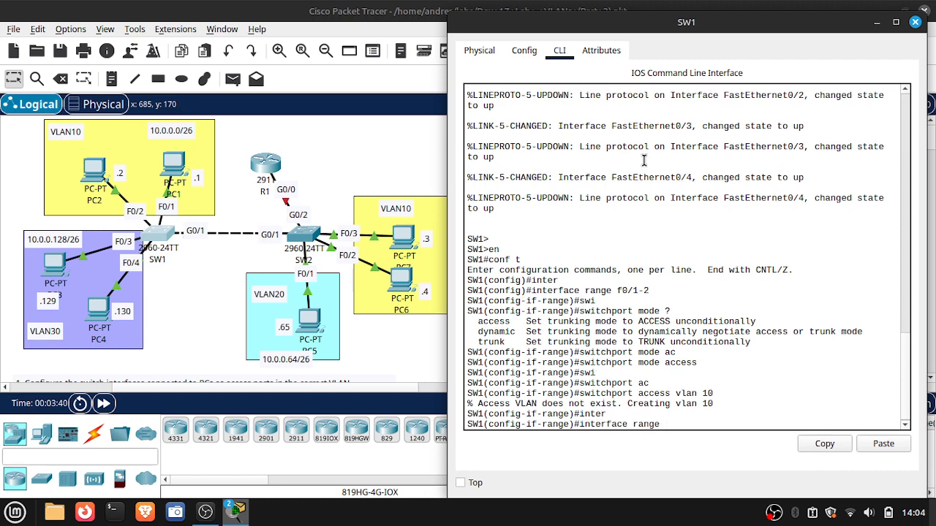
type(" f0/3-4")
key("Return")
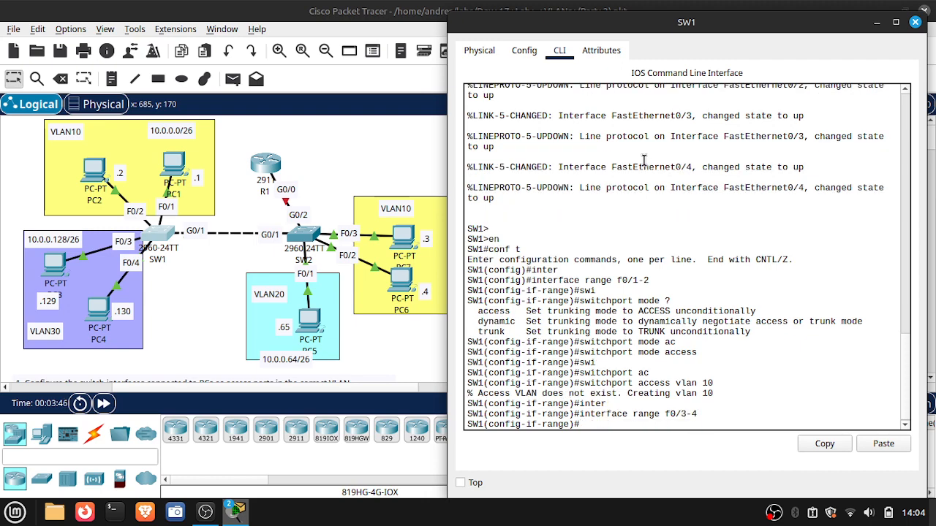
type("swi")
key("Tab")
type("mode")
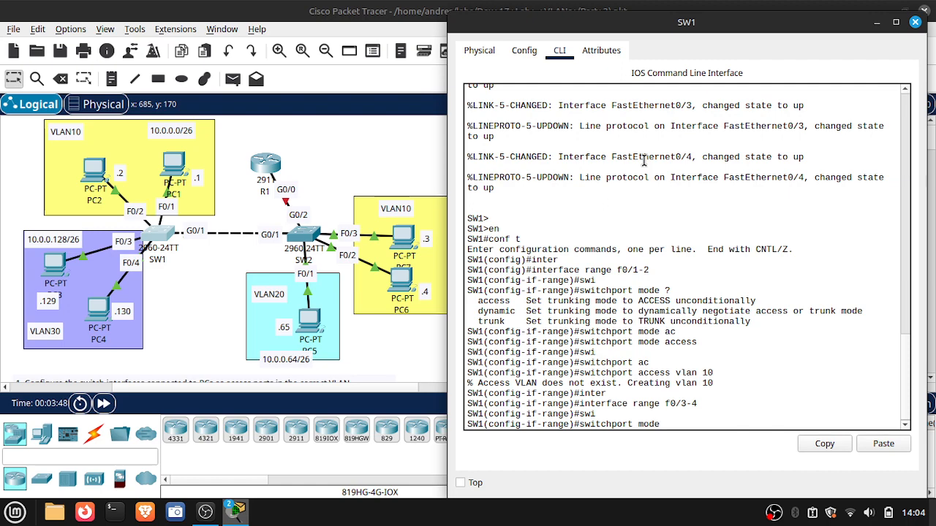
type(" acc")
key("Tab")
key("Return")
- Assign the F0/3-4 access ports on SW1 to VLAN 30
type("s")
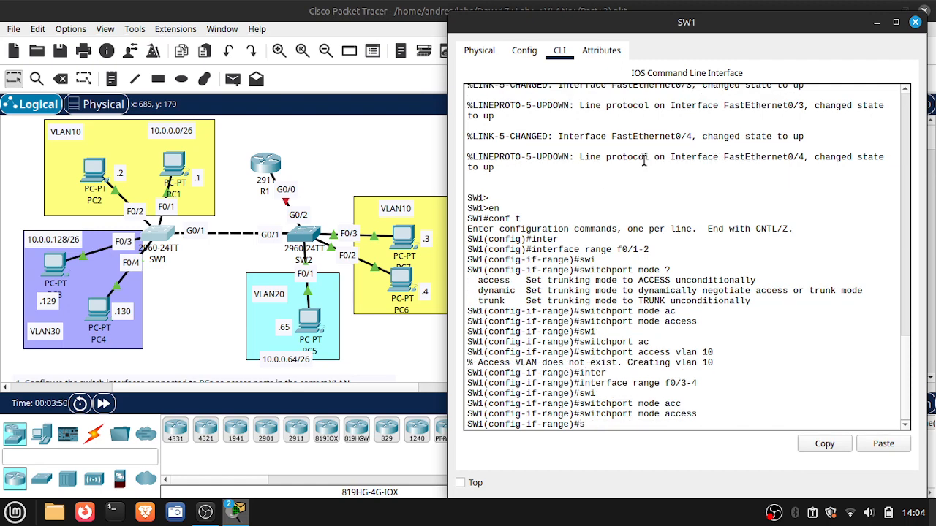
type("wi")
key("Tab")
type("acc")
key("Tab")
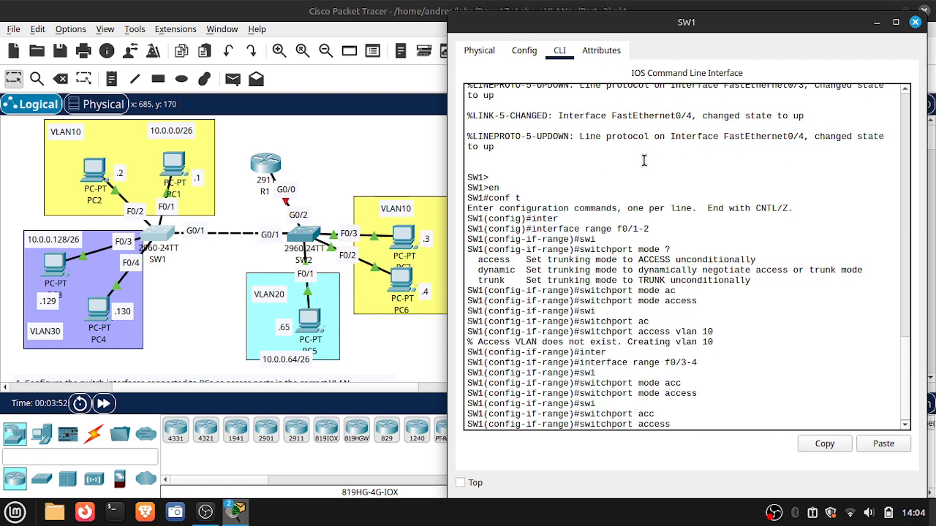
type("vlan 30")
key("Return")
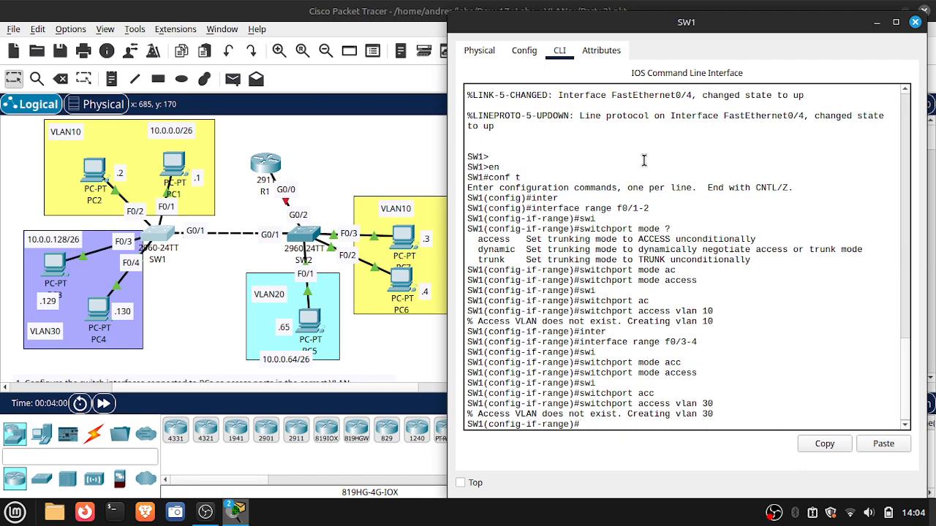
- Display the brief VLAN summary on SW1 from within configuration mode to check the port assignments
type("do show vlan brief")
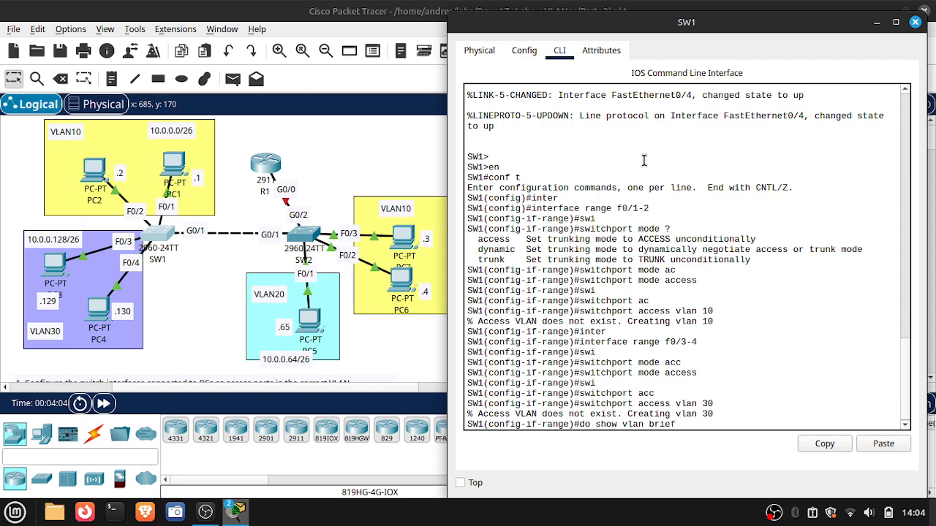
key("Return")
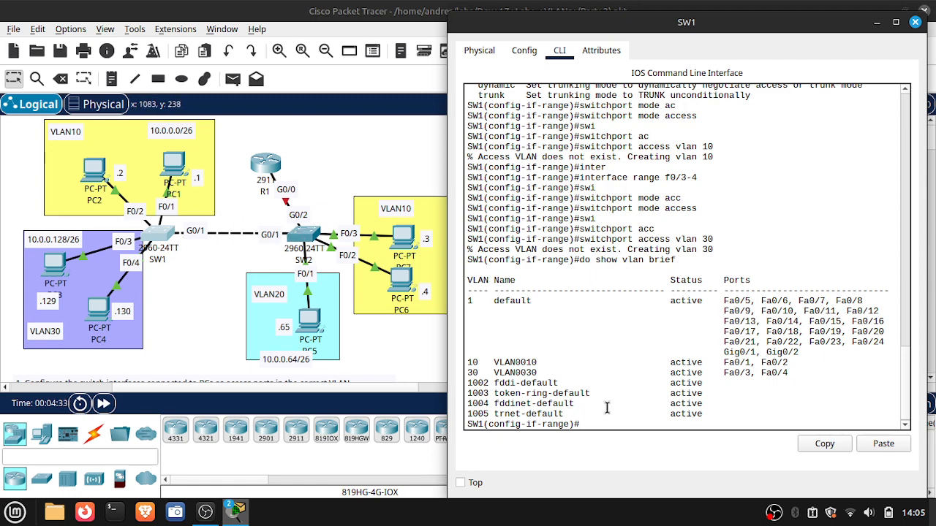
- Leave the interface range configuration and enter interface configuration for G0/1 on SW1
type("inter")
key("Tab")
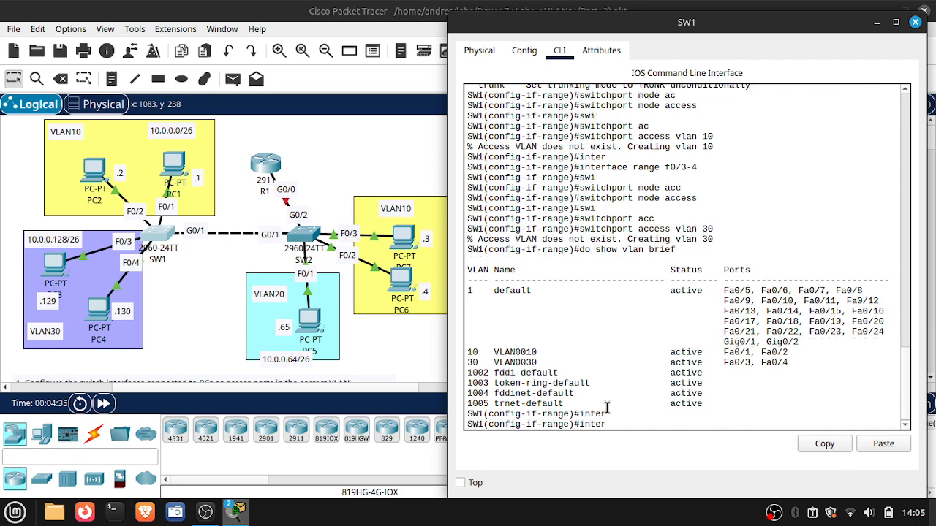
key("BackSpace")
key("BackSpace")
key("BackSpace")
key("BackSpace")
key("BackSpace")
type("exit")
key("Return")
type("inter")
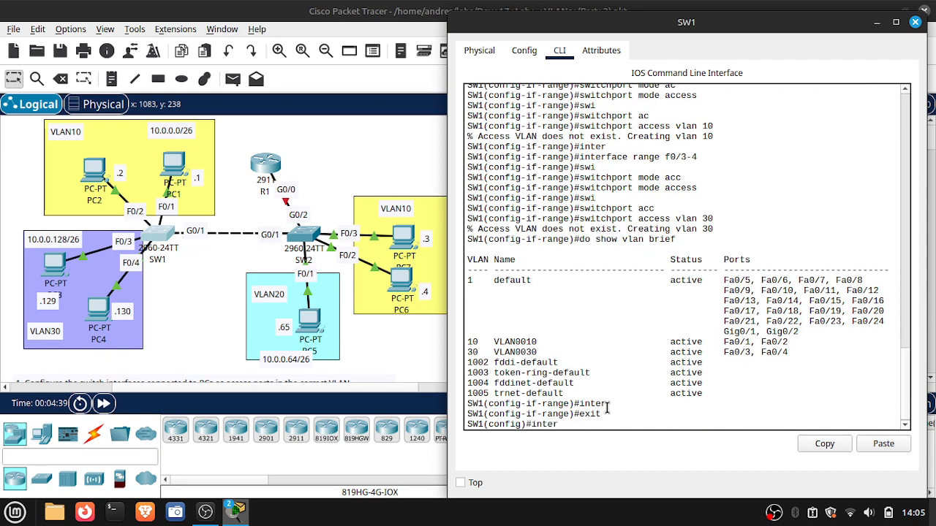
key("Tab")
type("g0/1")
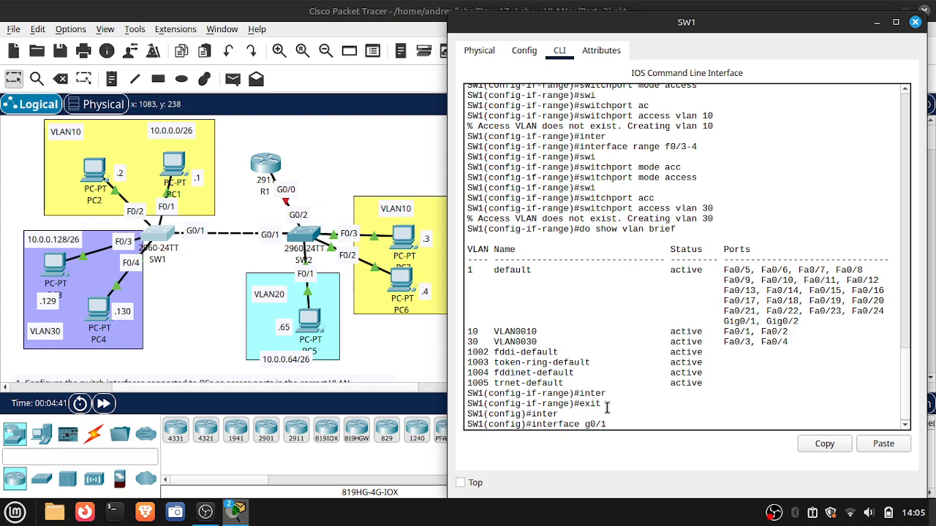
key("Return")
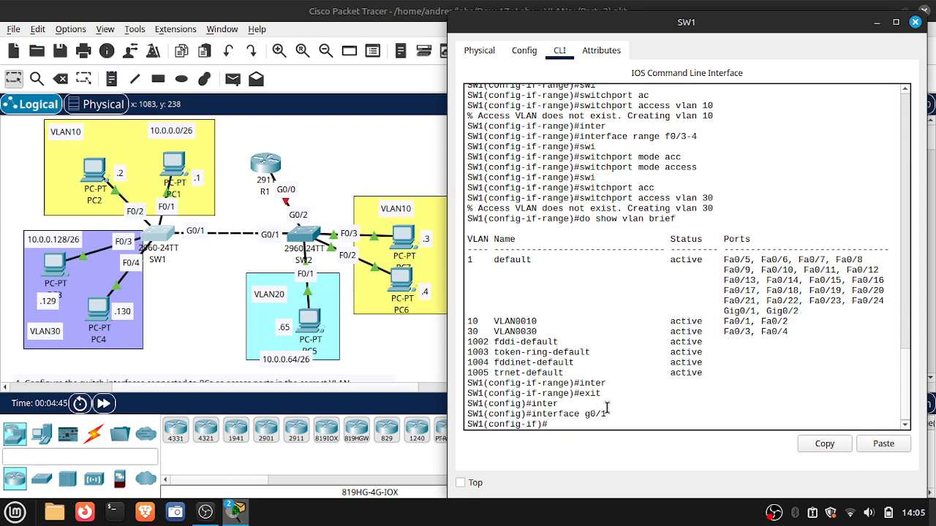
- Set SW1's G0/1 interface to switchport trunk mode, checking the available modes first
type("swi")
key("Tab")
type("mode")
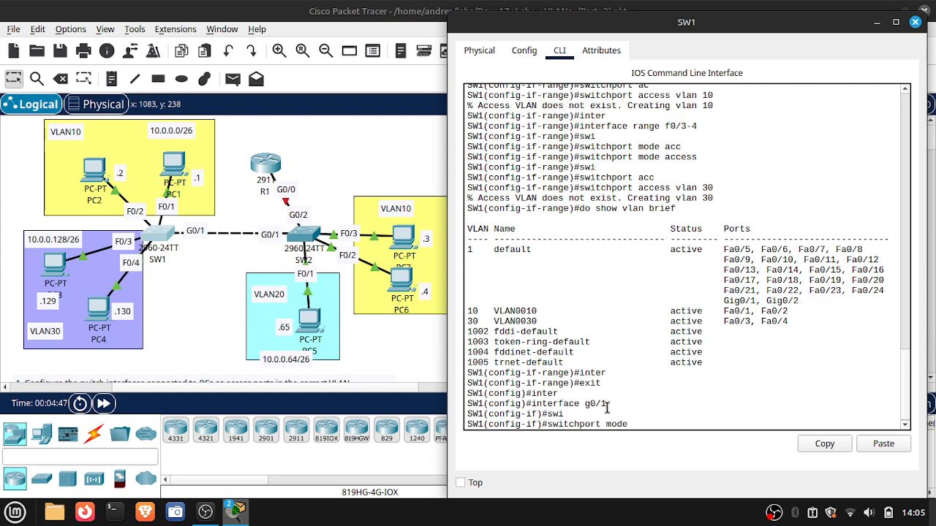
type(" ?")
type("trunk")
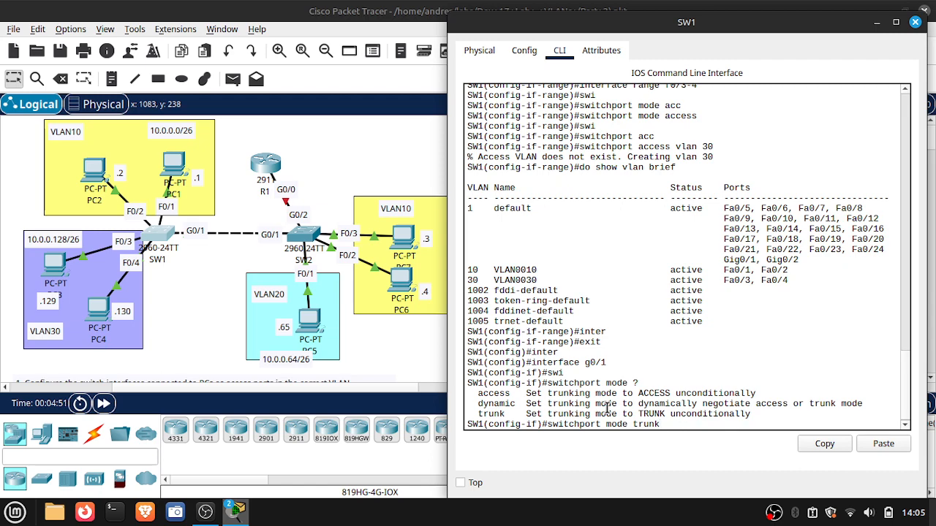
key("Return")
key("Return")
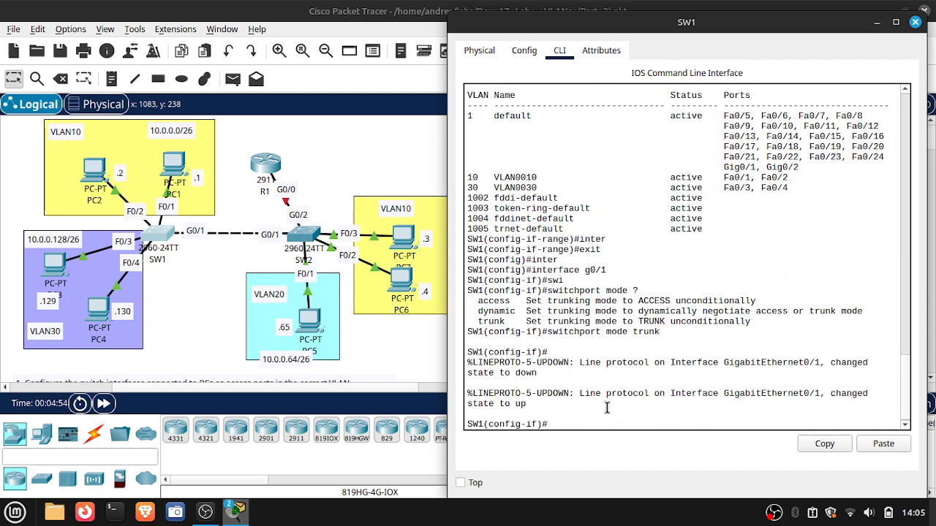
- Begin SW1's G0/1 switchport trunk allowed command, listing the available trunk and allowed options along the way
type("swi")
key("Tab")
type("tru")
key("Tab")
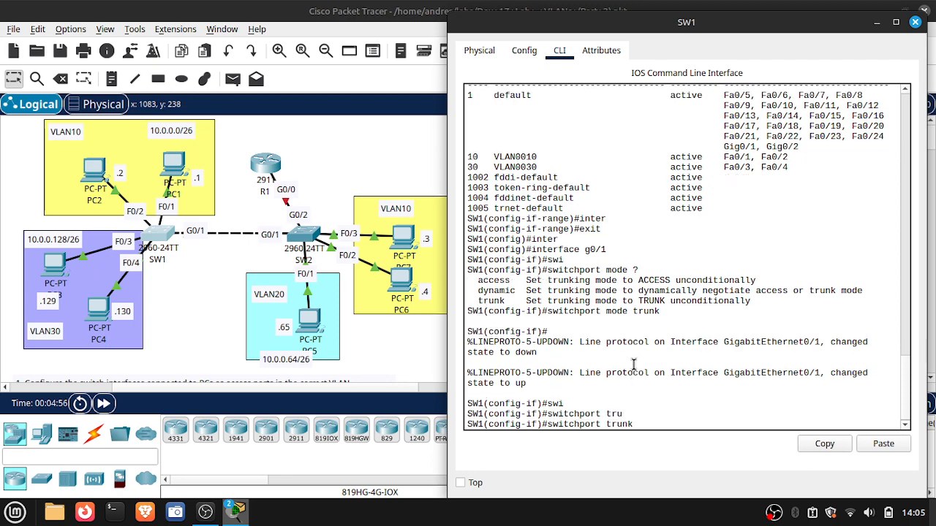
type("?")
type("a")
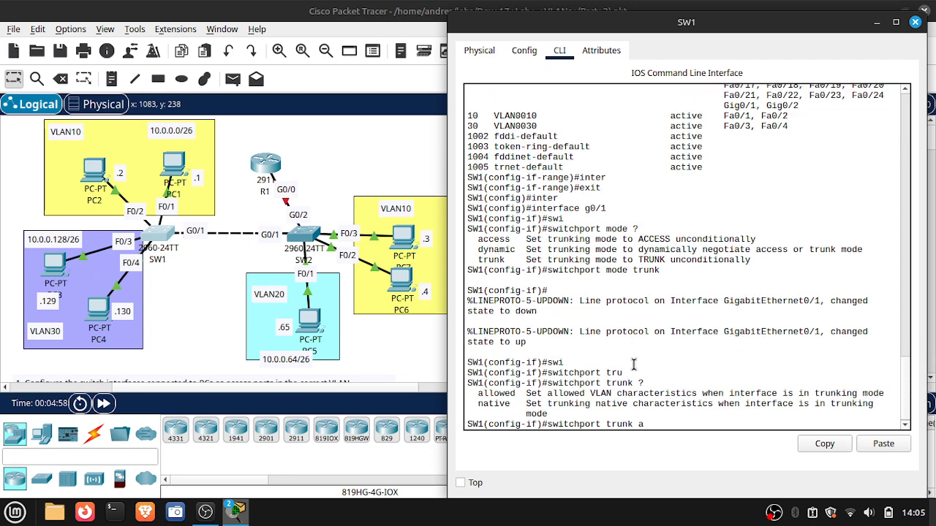
type("l")
key("Tab")
type("?")
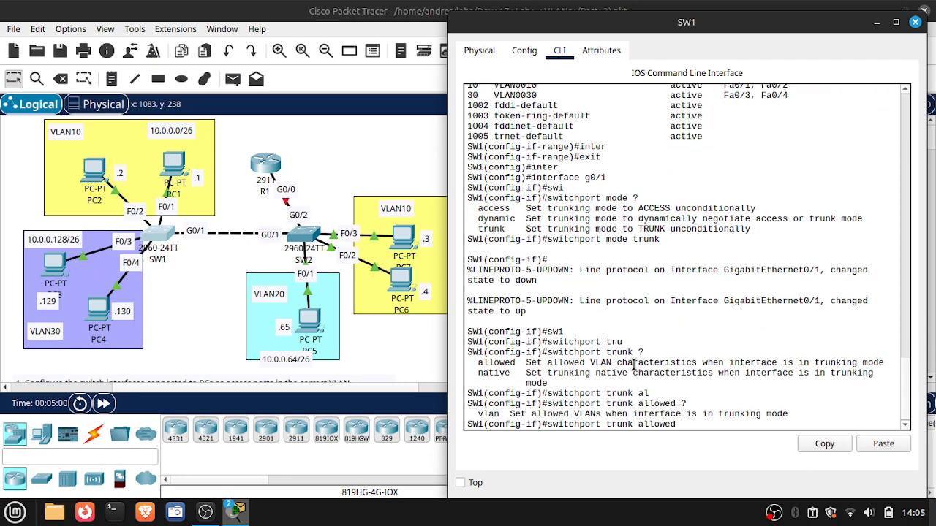
type("vlan")
- Restrict the trunk on SW1's G0/1 to allowed VLANs 10,30 after checking the topology for the VLANs needed
left_click(879, 27)
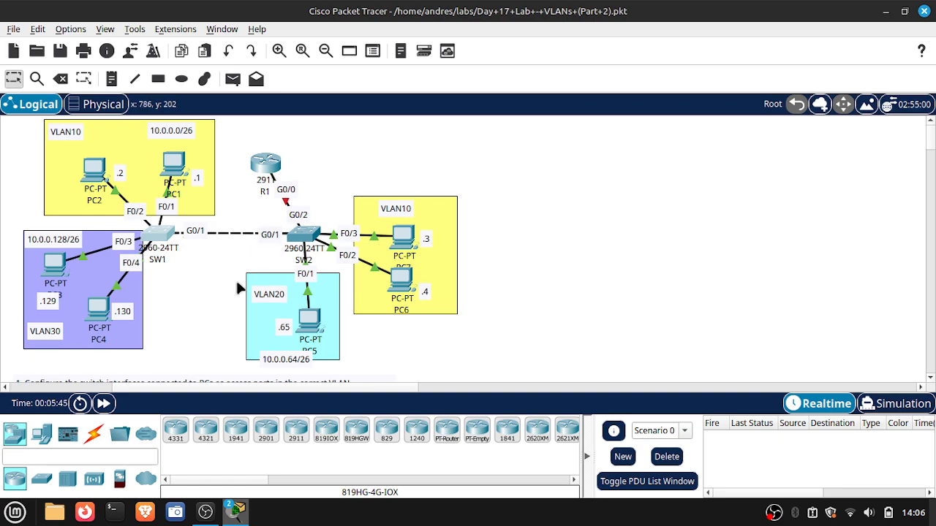
mouse_move(235, 512)
left_click(278, 494)
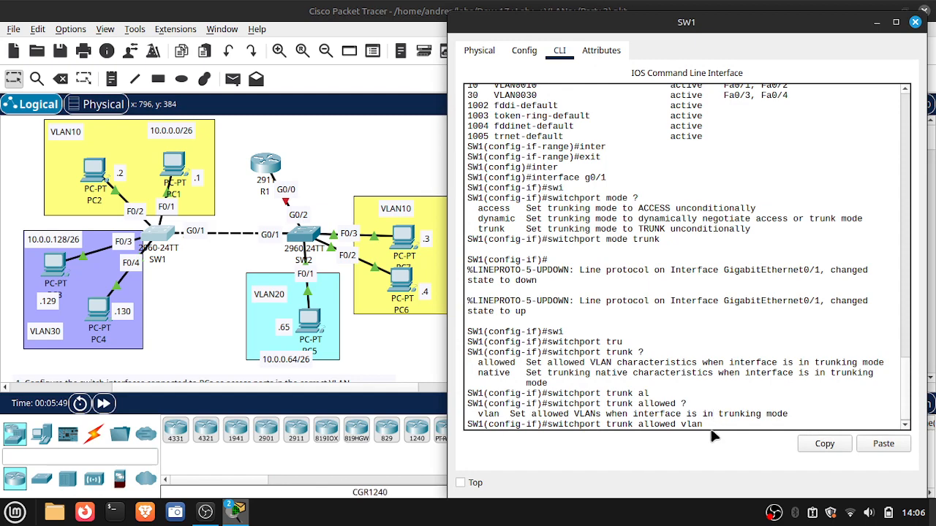
type("10,30")
key("Return")
- Set the trunk native VLAN on SW1's G0/1 to 999, listing the trunk options first
type("swi")
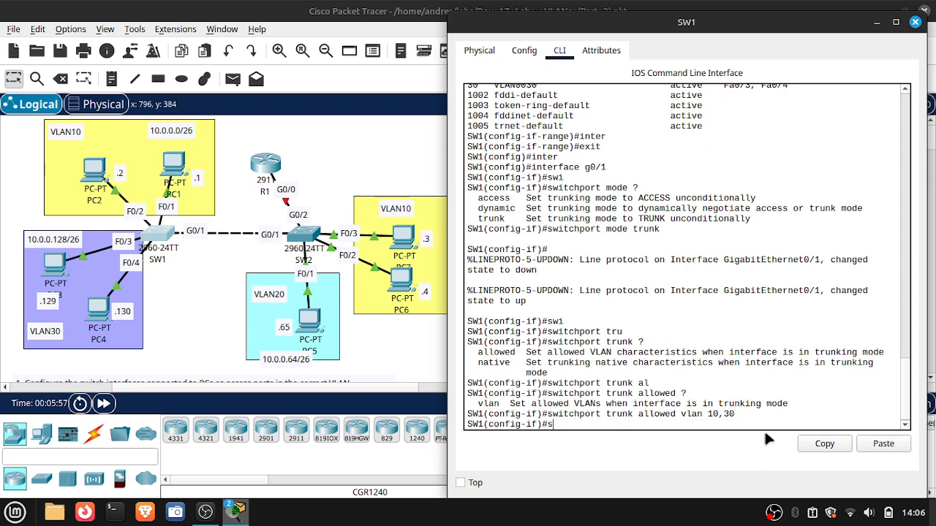
key("Tab")
type("trun")
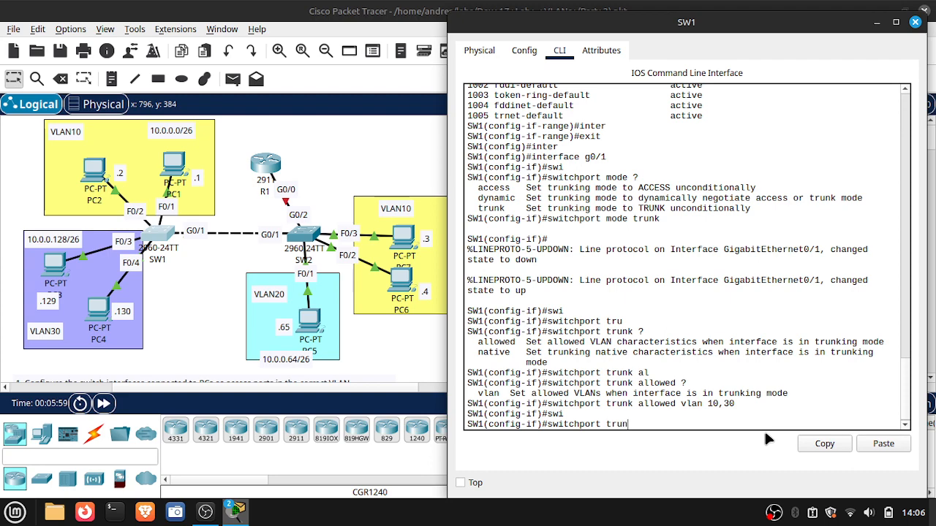
type("k ?nat")
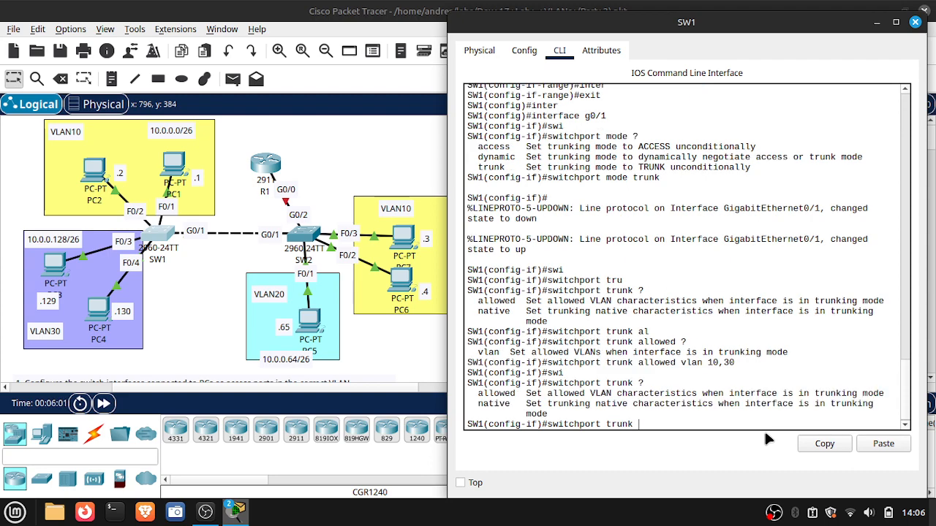
type("i")
key("Tab")
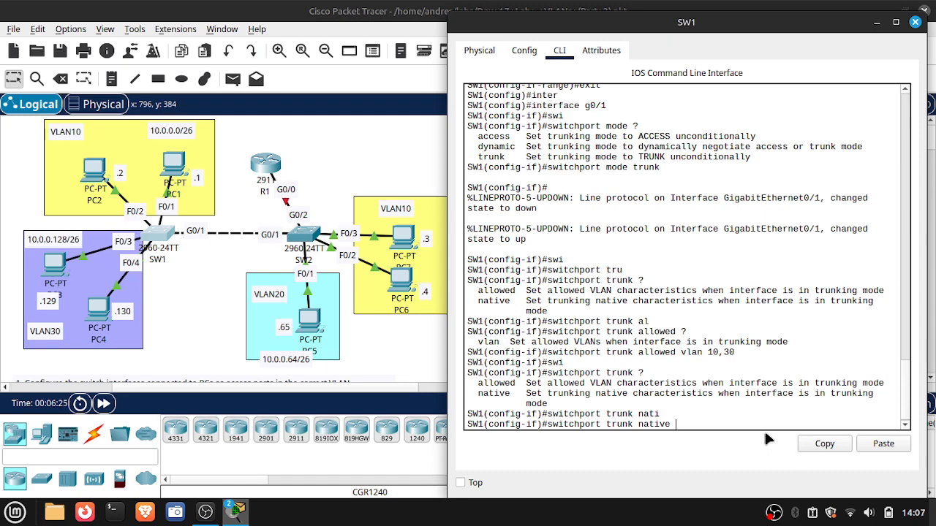
type("vlan 999")
key("Return")
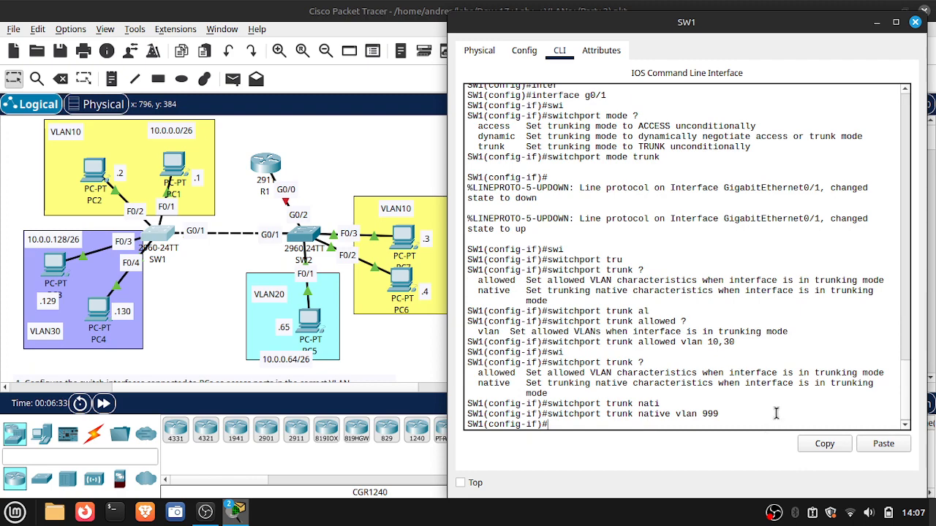
- Close SW1, review the lab instructions, and open the command line of SW2
left_click(914, 22)
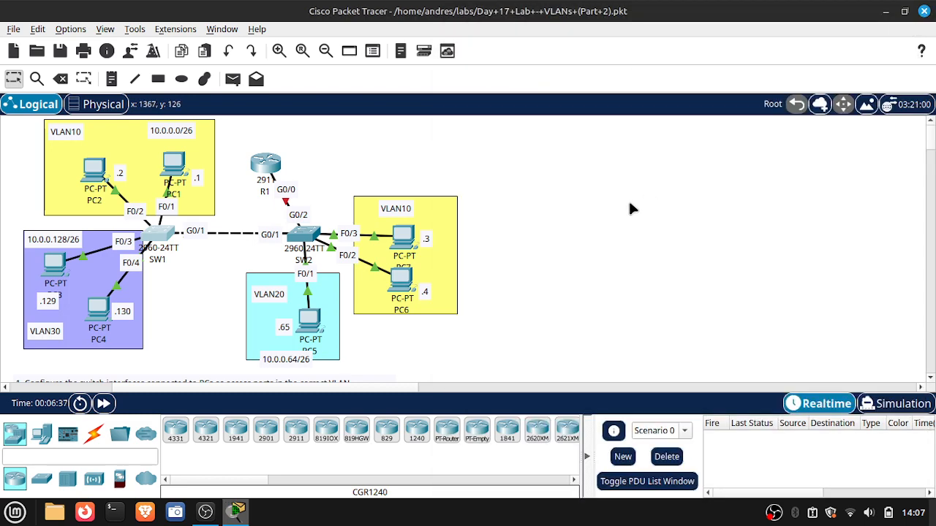
scroll(630, 205, "down", 3)
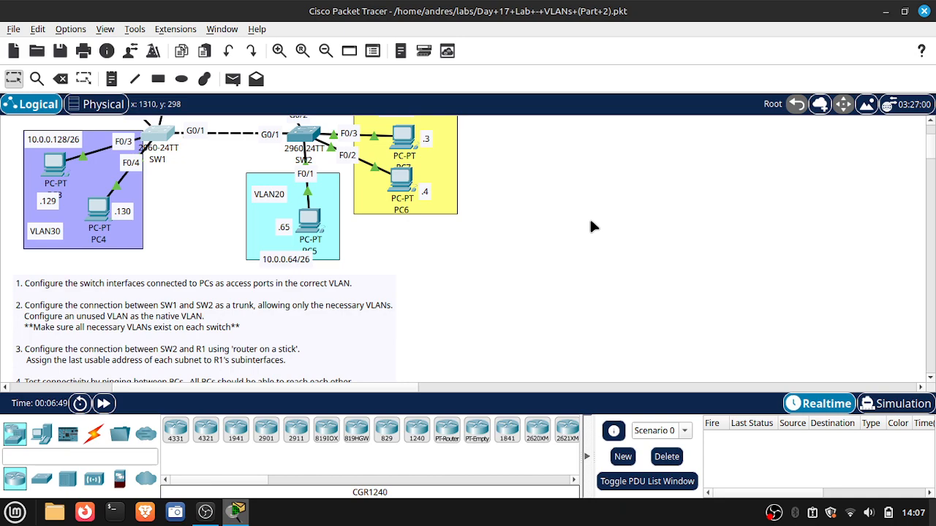
scroll(592, 226, "up", 3)
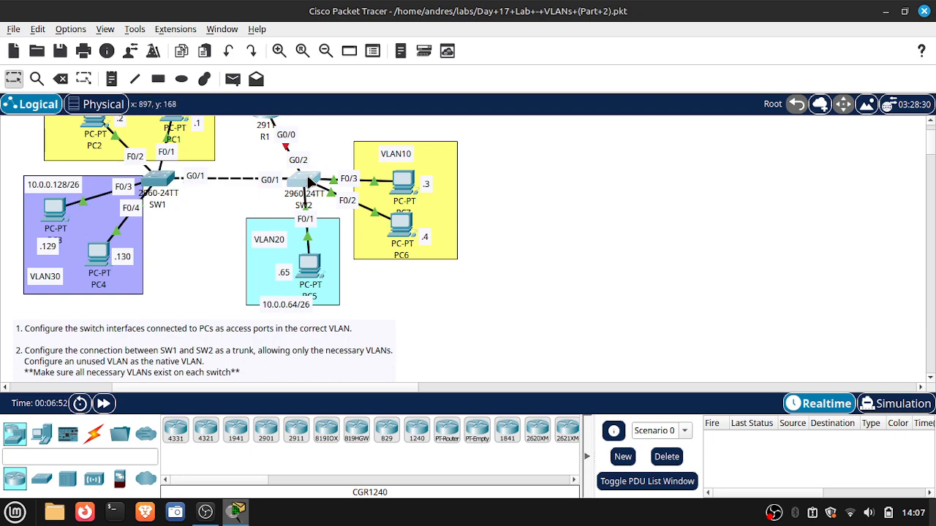
left_click(309, 181)
left_click_drag(523, 27, 717, 27)
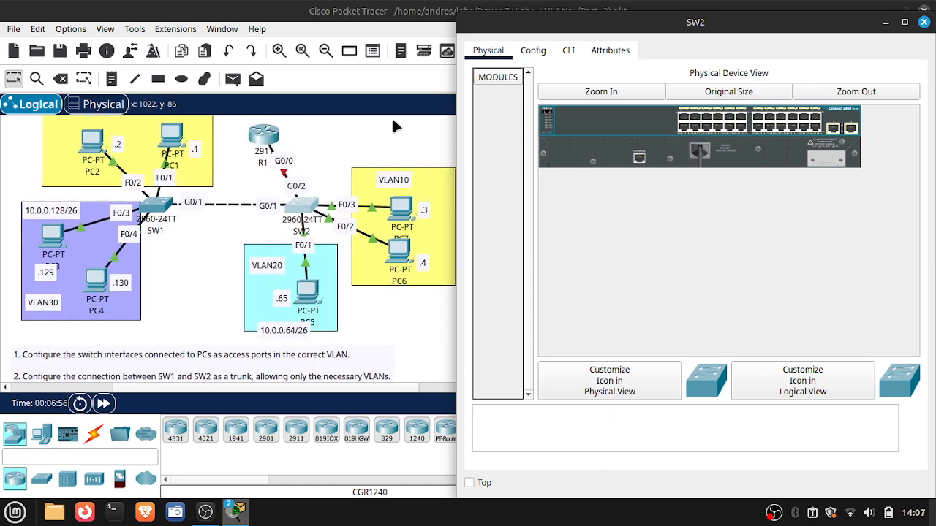
left_click(568, 51)
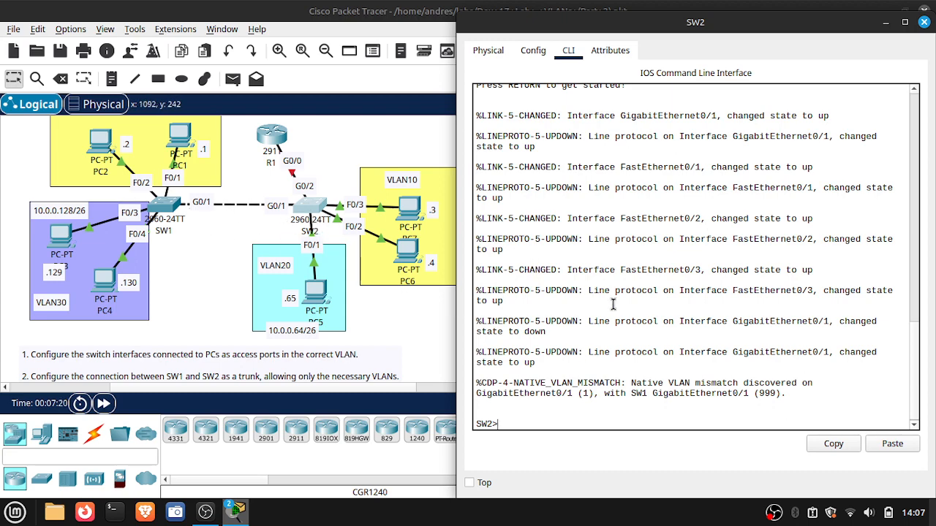
- Enter privileged and global configuration mode on SW2, and open interface configuration for G0/1
type("en")
key("Return")
type("conf t")
key("Return")
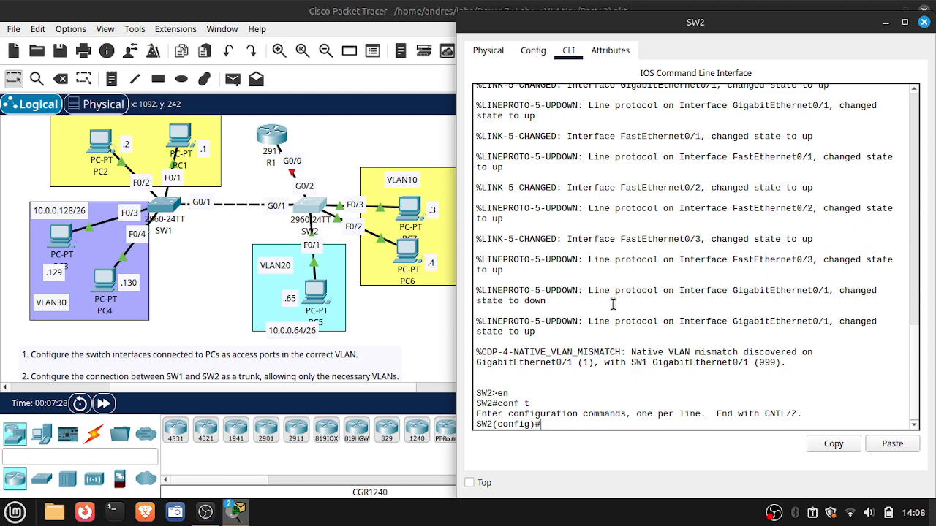
type("inter")
key("Tab")
type("g")
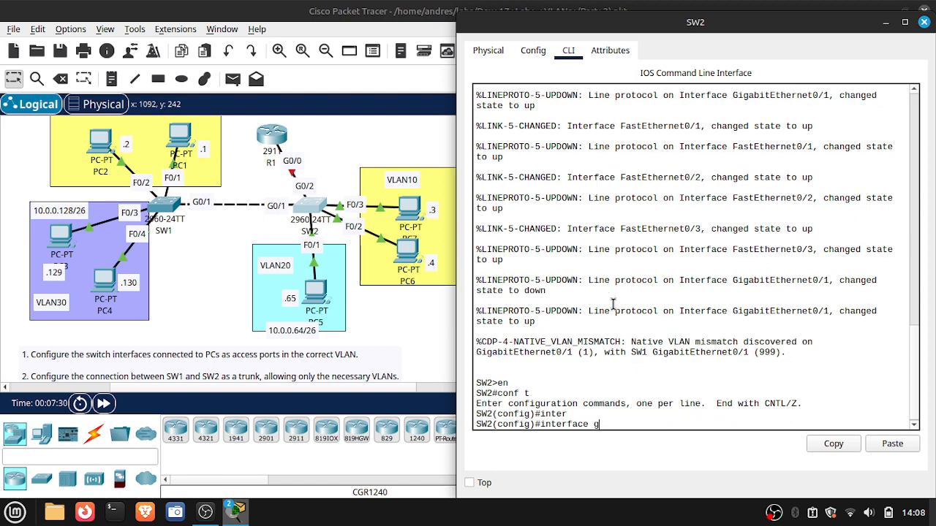
type("0/1")
key("Return")
- Set SW2's G0/1 interface to switchport trunk mode
type("sw")
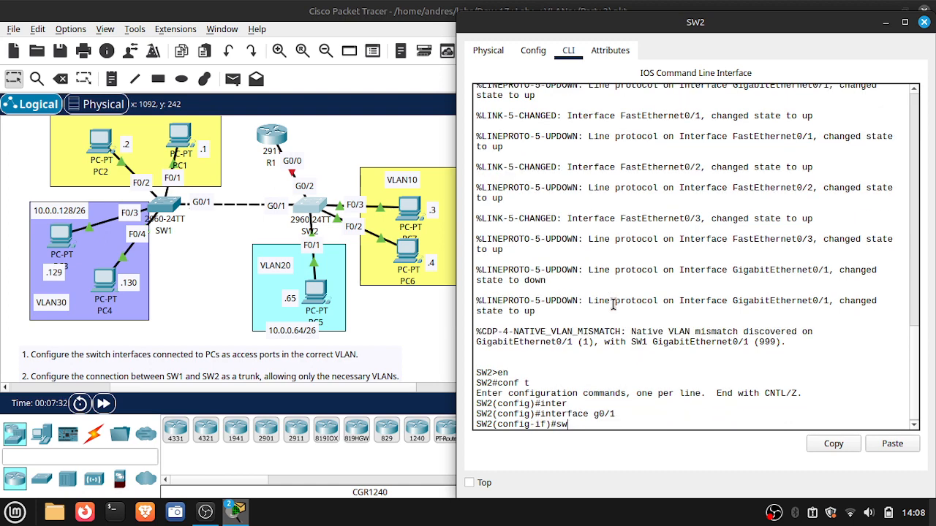
type("i")
key("Tab")
type("mode trun")
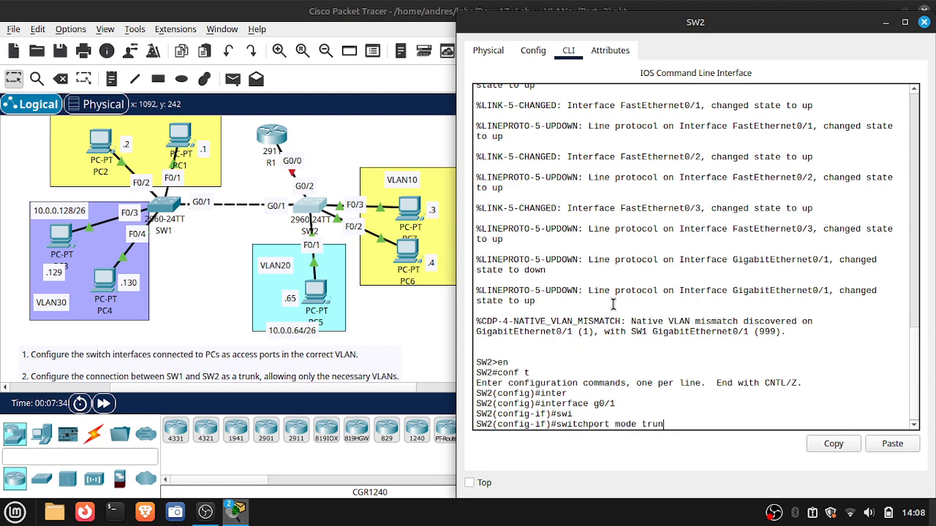
type("k")
key("Return")
type("swi")
- Set the trunk native VLAN on SW2's G0/1 to 999
key("Tab")
type("t")
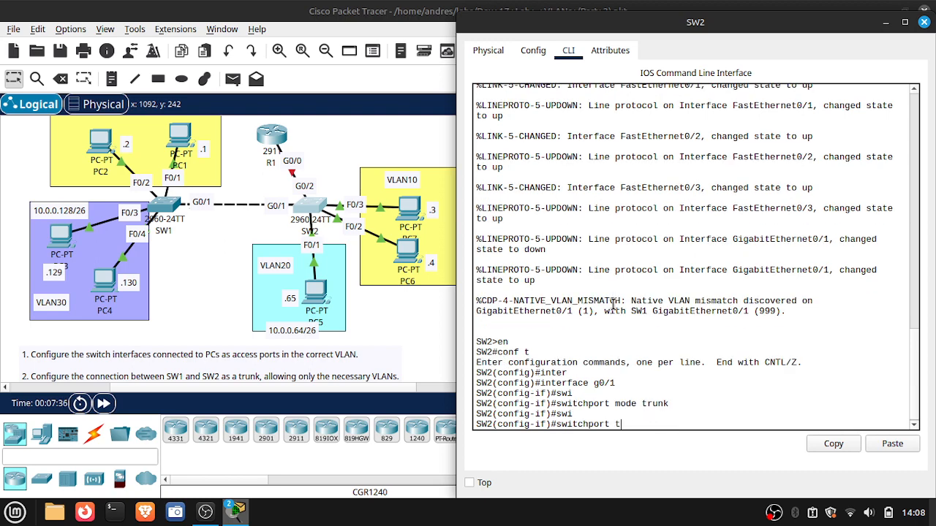
type("runk nati")
key("Tab")
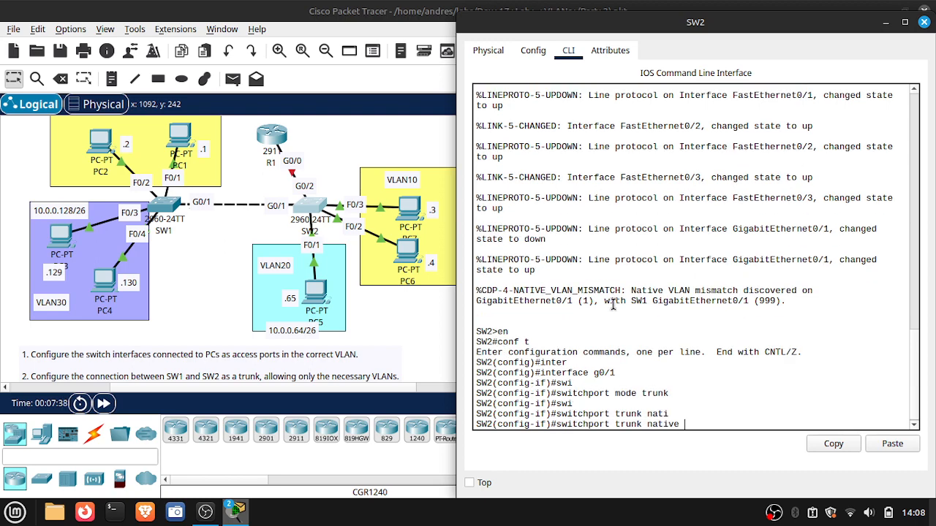
type("vlan 999")
key("Return")
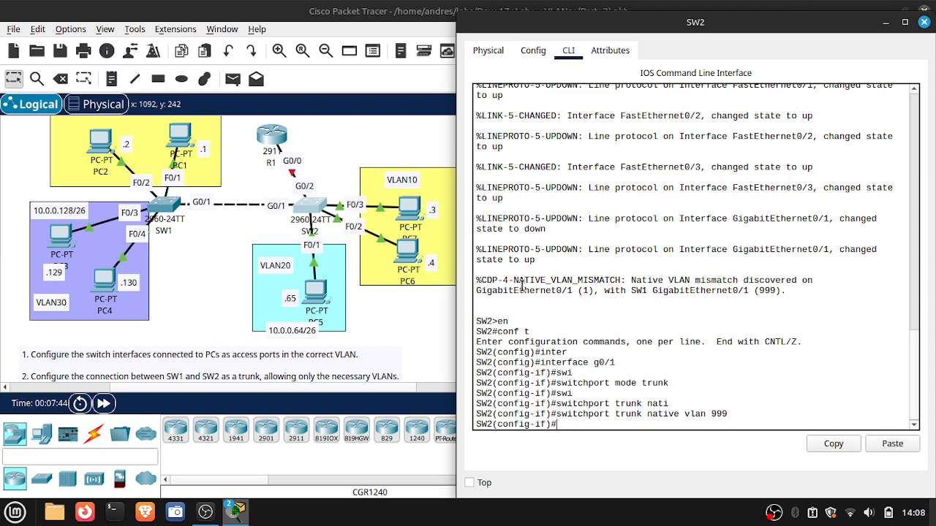
- Restrict the trunk on SW2's G0/1 to allowed VLANs 10,30 and leave the interface configuration
left_click_drag(502, 291, 679, 298)
left_click(679, 298)
type("w")
key("Tab")
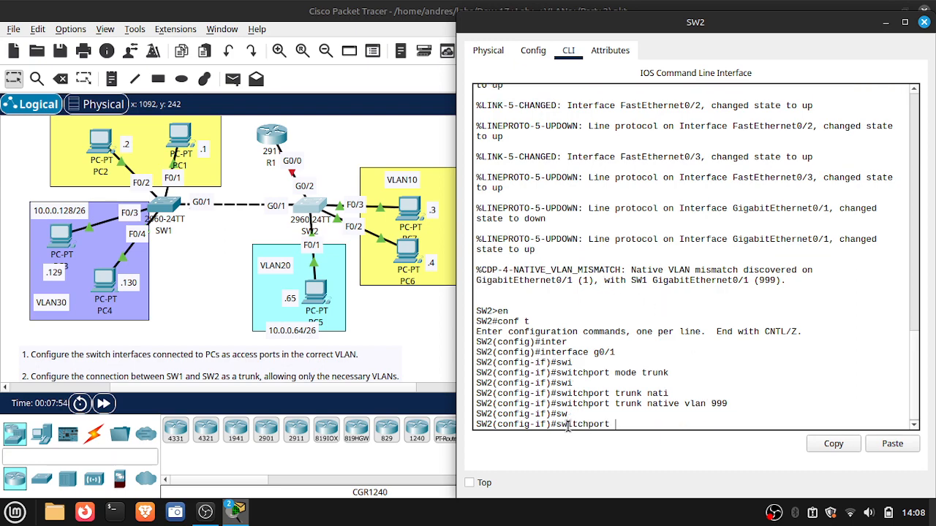
type("trun")
key("Tab")
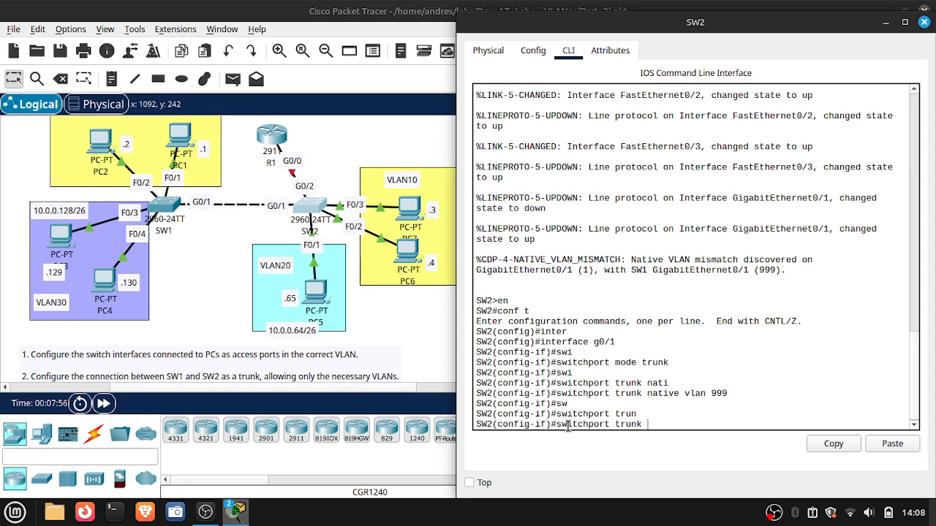
type("all")
key("Tab")
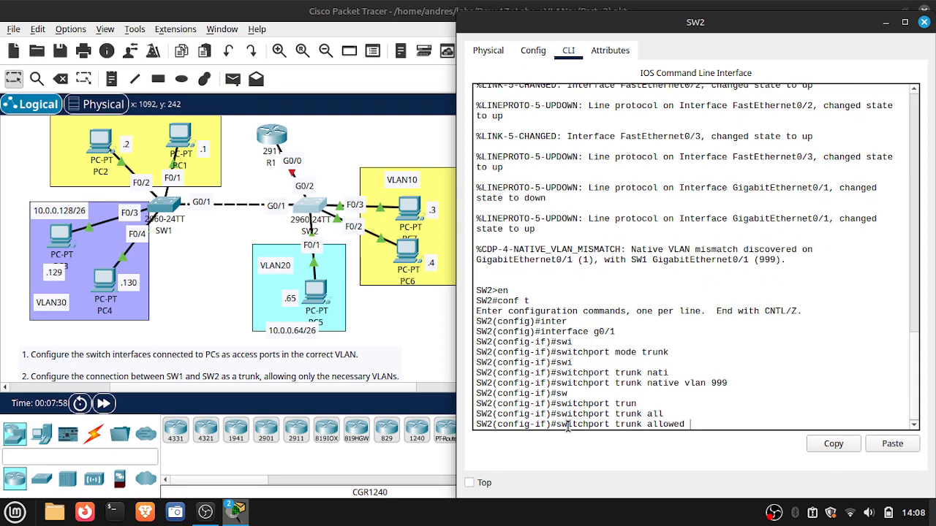
type("vlan 10,30")
key("Return")
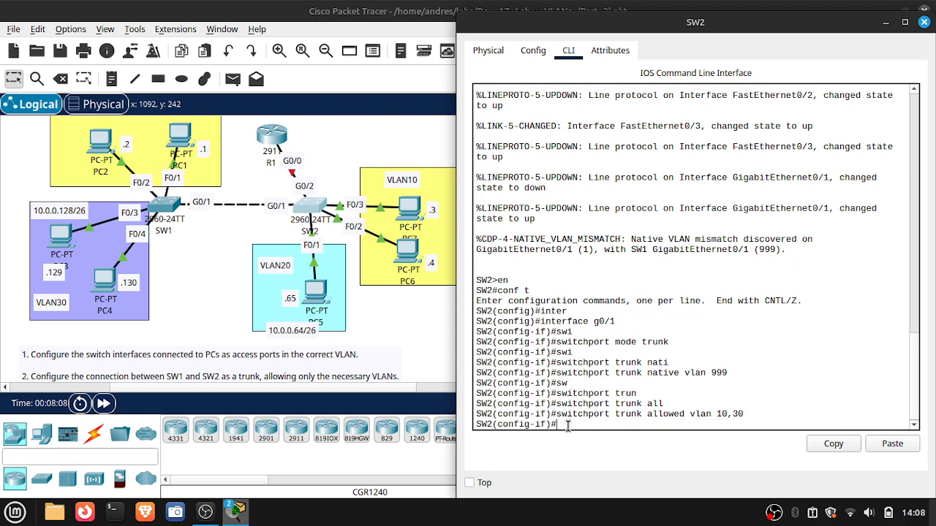
type("exit")
key("Return")
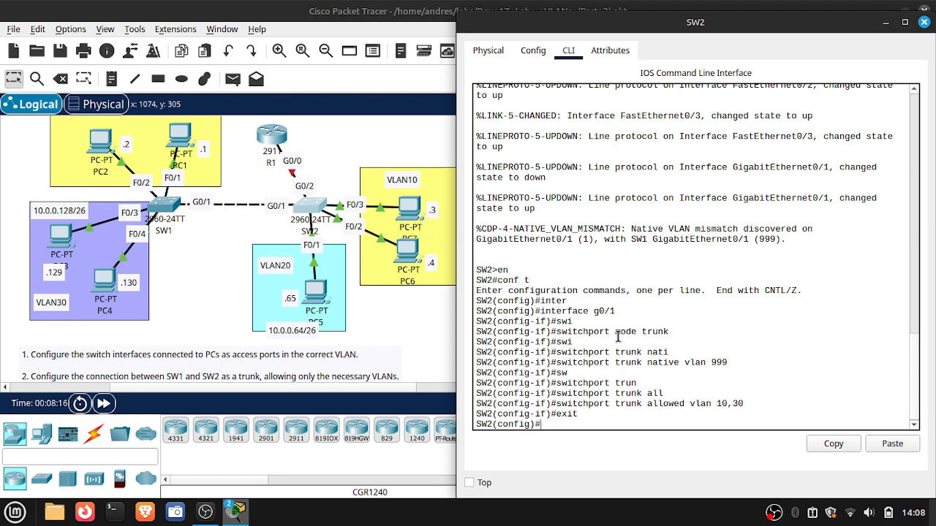
- Set the F0/2-3 interface range on SW2 to switchport access mode
type("inter")
key("Tab")
type("ra")
key("Tab")
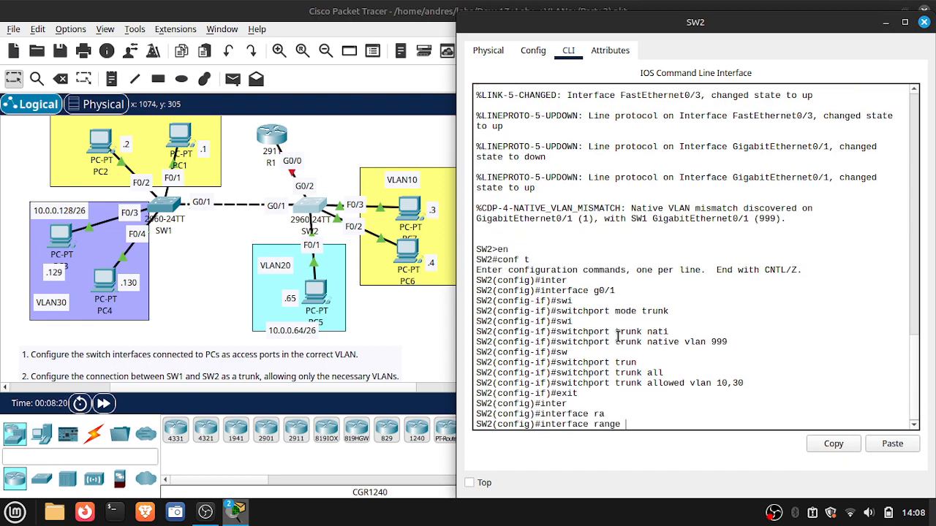
type("f0/2-3")
key("Return")
type("swi")
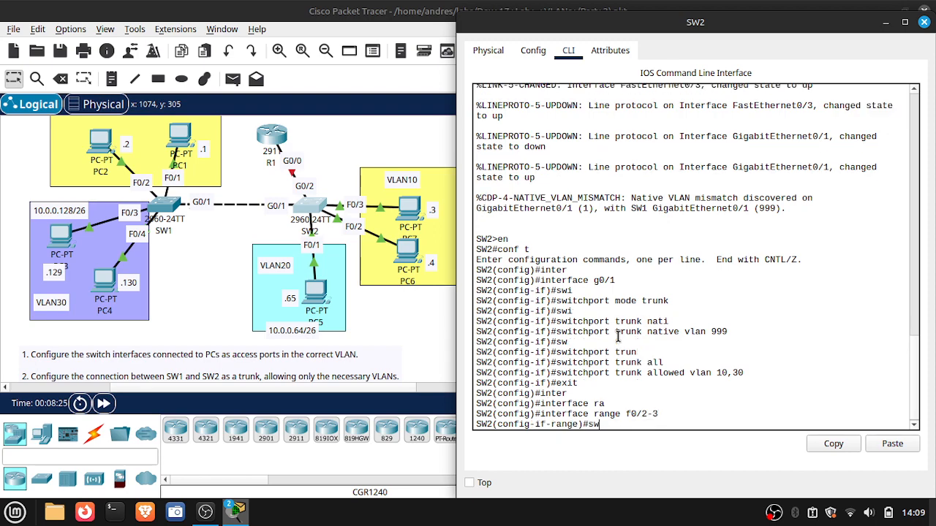
key("Tab")
type("mode ac")
key("Tab")
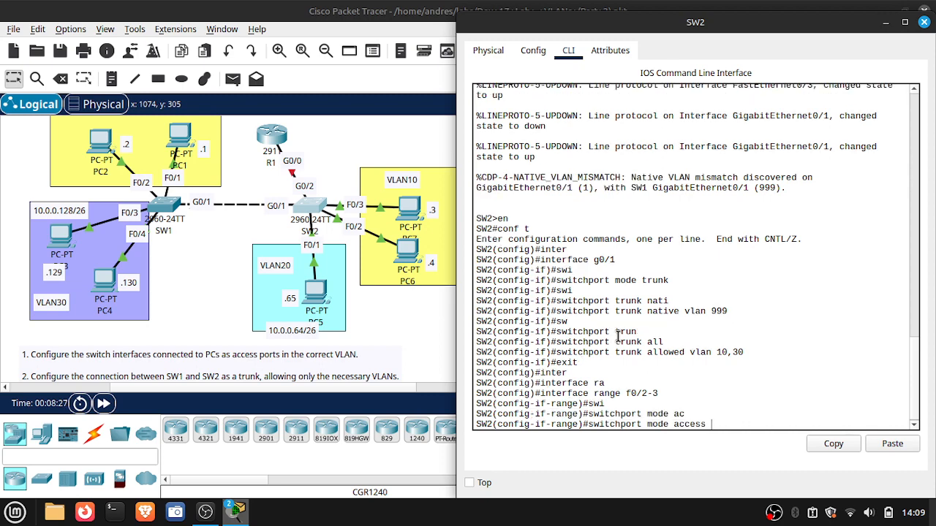
key("Return")
- Assign the F0/2-3 access ports on SW2 to VLAN 10
type("swi")
key("Tab")
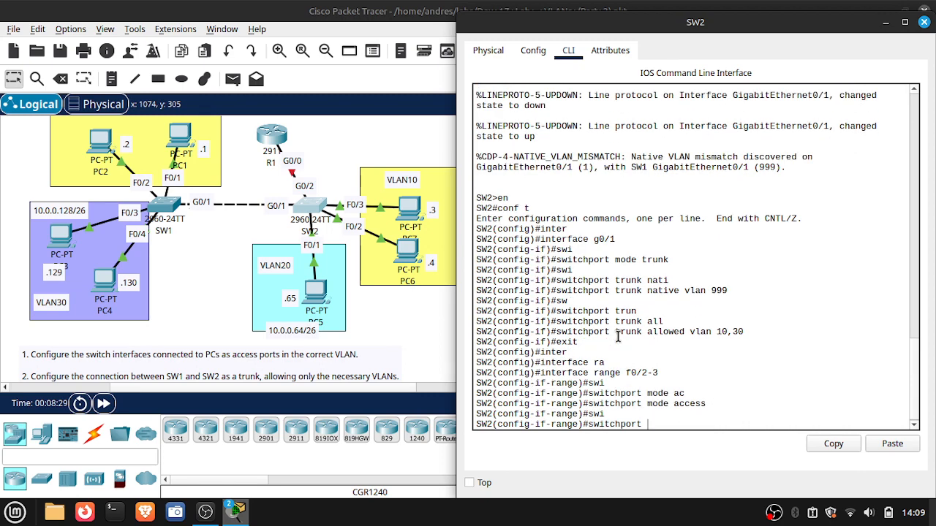
type("acc")
key("Tab")
type("an ")
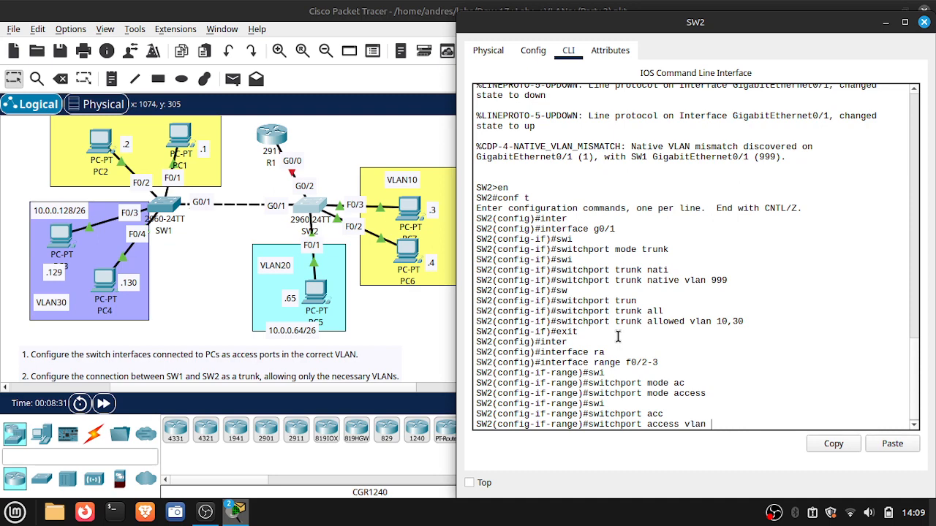
type("10")
key("Return")
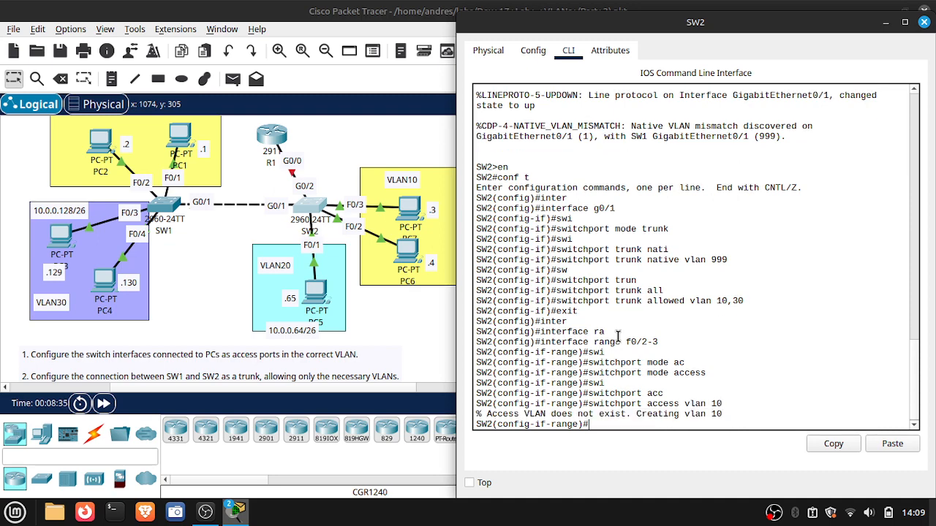
- Set the F0/1-2 interface range on SW2 to switchport access mode
type("inter")
key("Return")
type("inter")
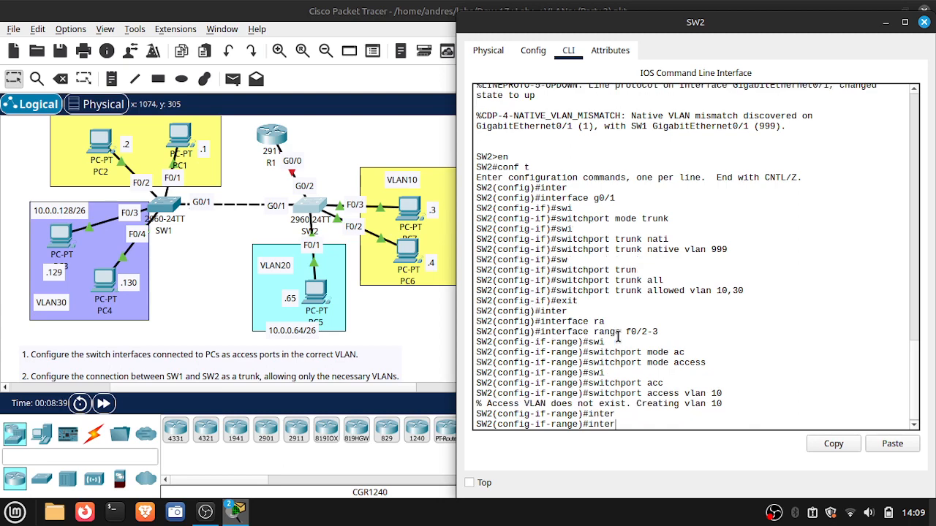
type("face range f0/1-2")
key("Return")
type("swi")
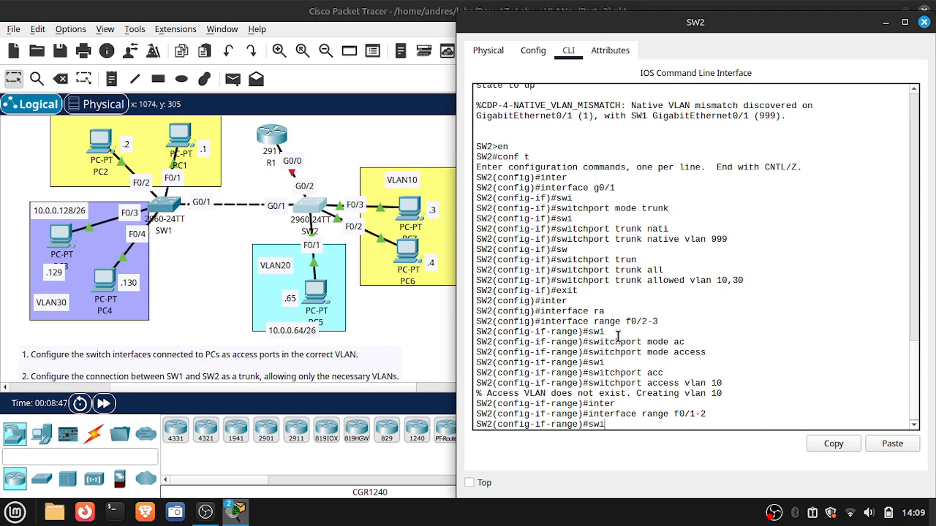
key("Tab")
type("mode ac")
key("Tab")
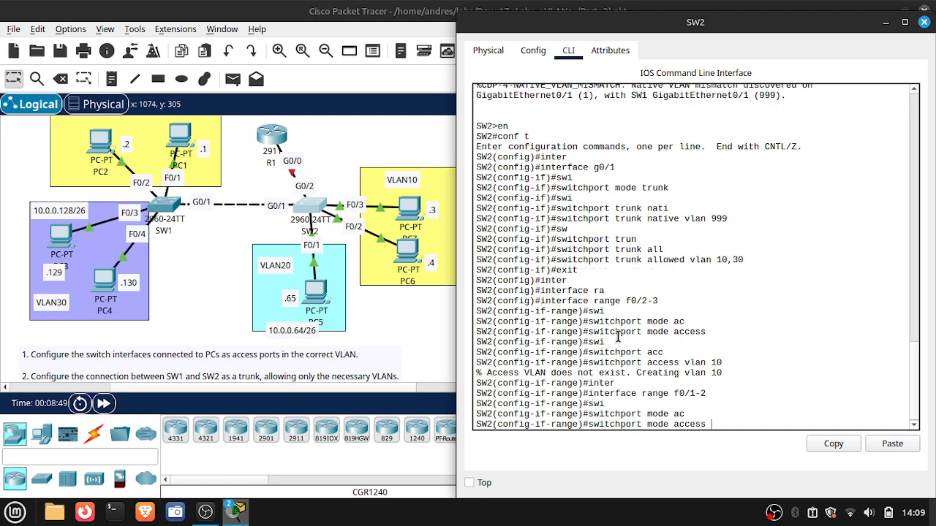
key("Return")
- Assign the F0/1-2 access ports on SW2 to VLAN 20
type("swi")
key("Tab")
type("acc")
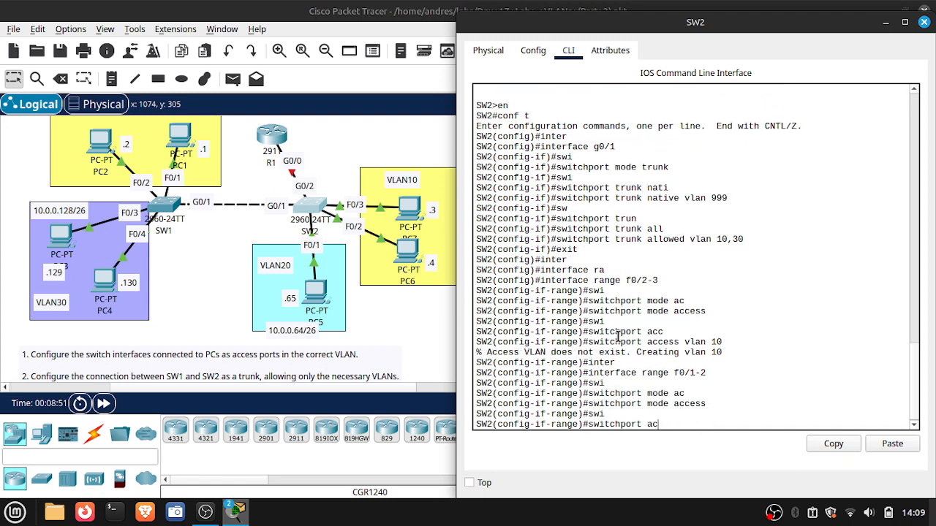
key("Tab")
type("vlan 20")
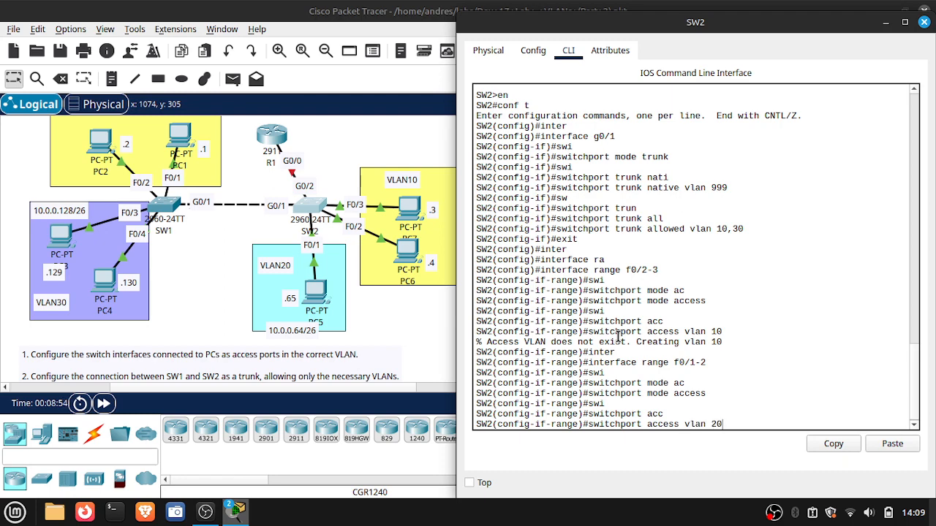
key("Return")
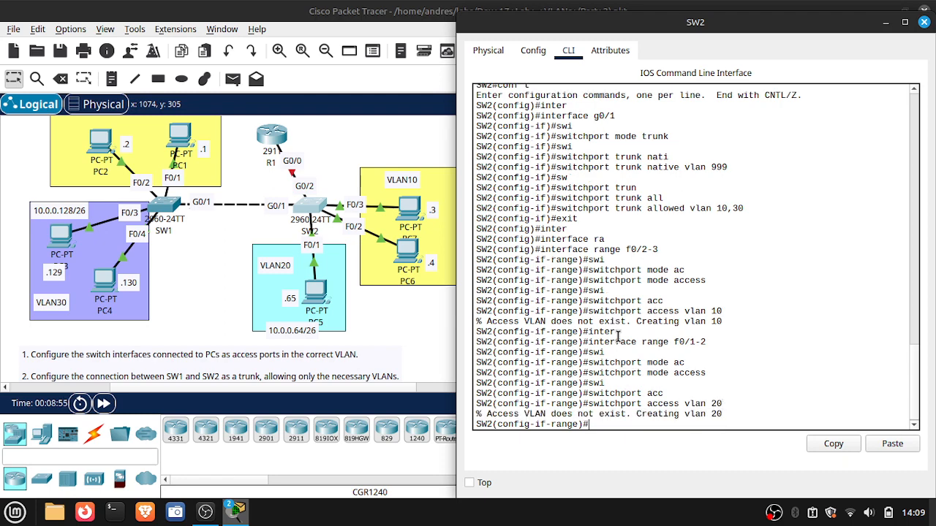
- Display the brief VLAN table on SW2 to check the port assignments
type("do show vlan brief")
key("Return")
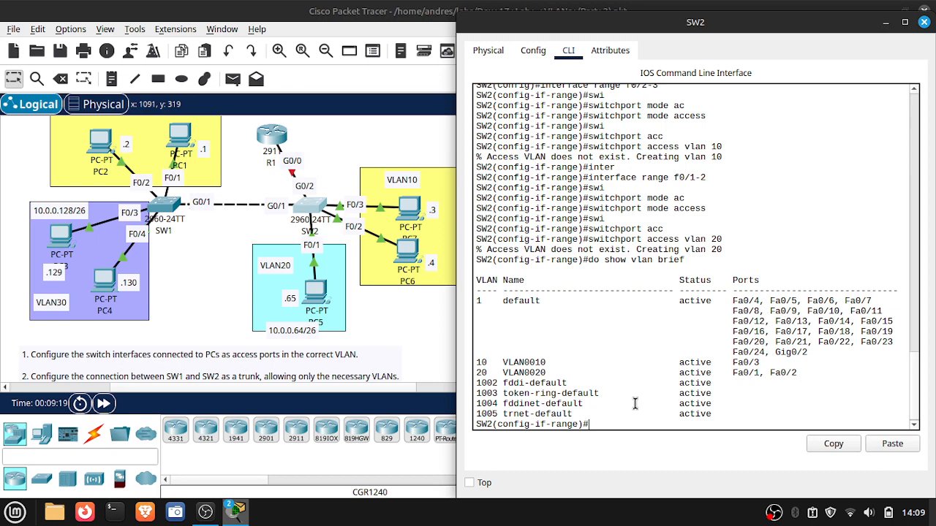
- Reassign only SW2's F0/2 interface to access VLAN 10
type("inter")
key("Tab")
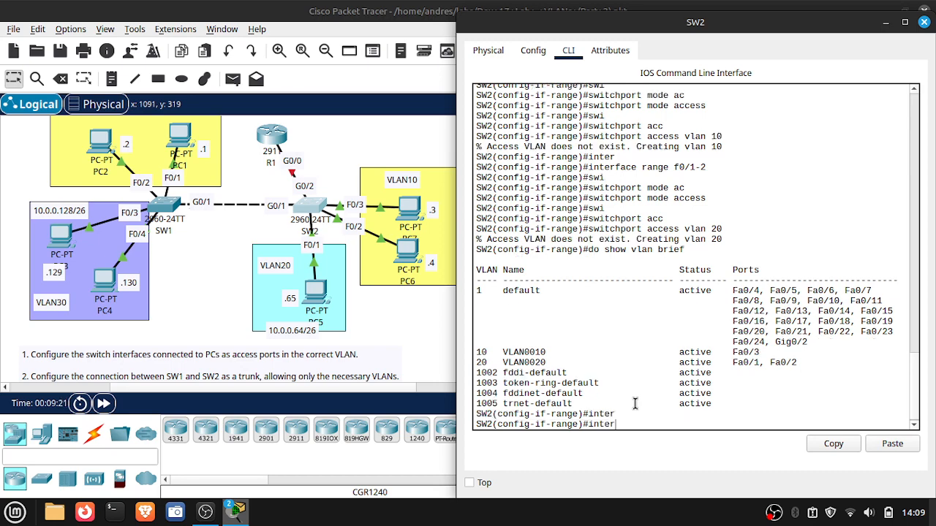
type("f")
key("Tab")
type("f0/2")
key("Return")
type("swi")
key("Tab")
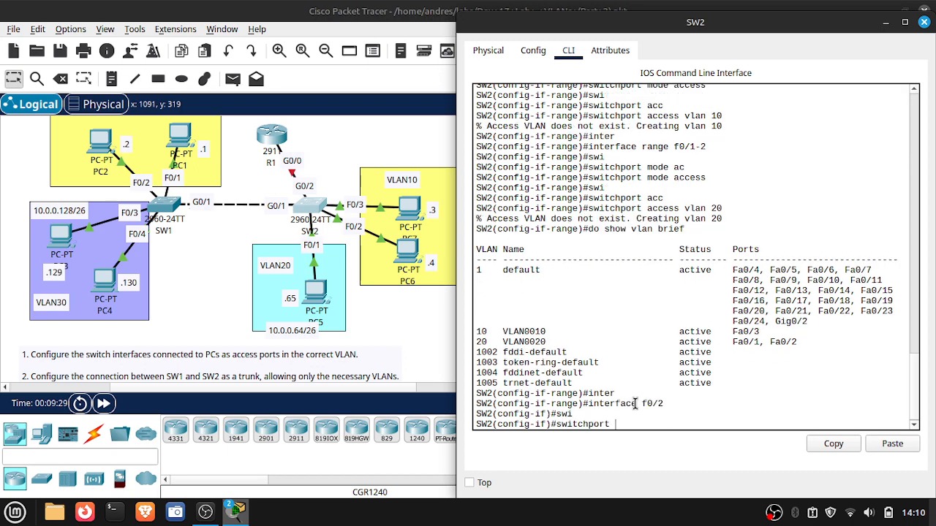
type("acc")
key("Tab")
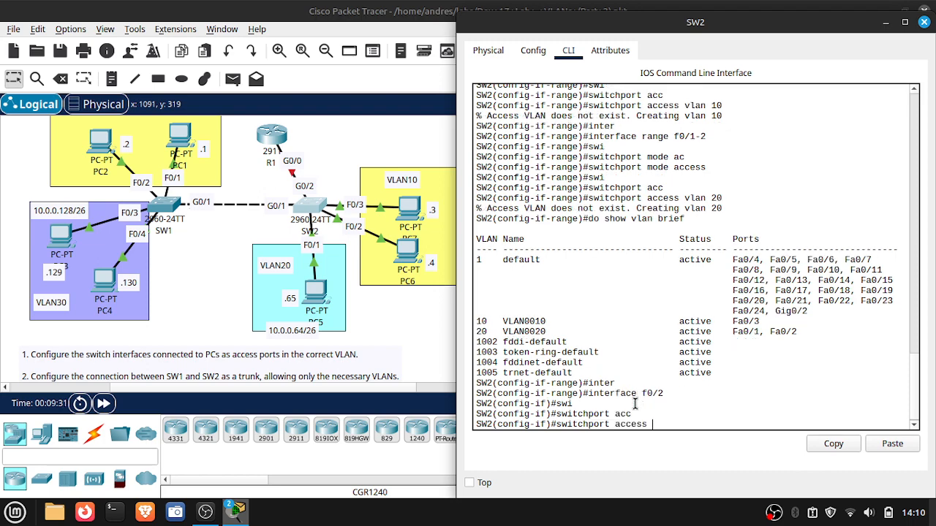
type("vlan 10")
key("Return")
- Display SW2's brief VLAN table again to verify the VLAN membership of F0/2
key("Up")
key("Up")
key("Up")
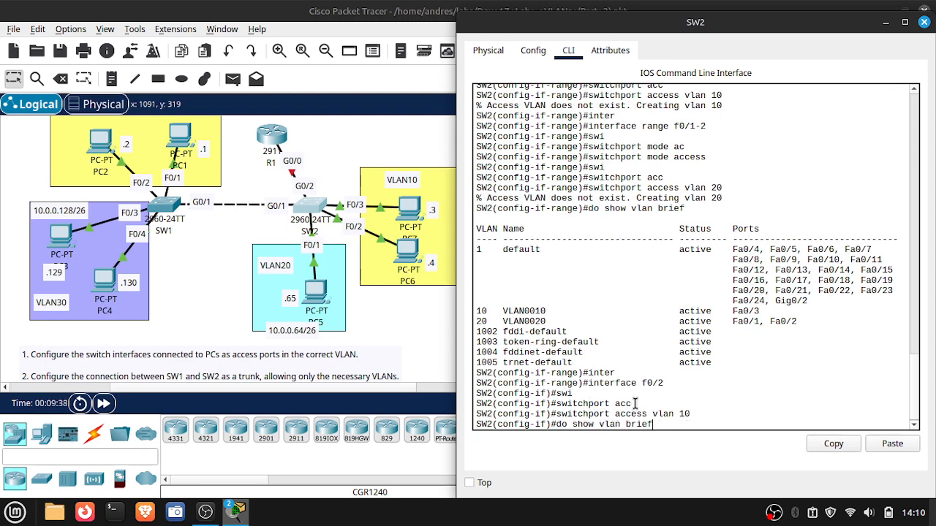
key("Return")
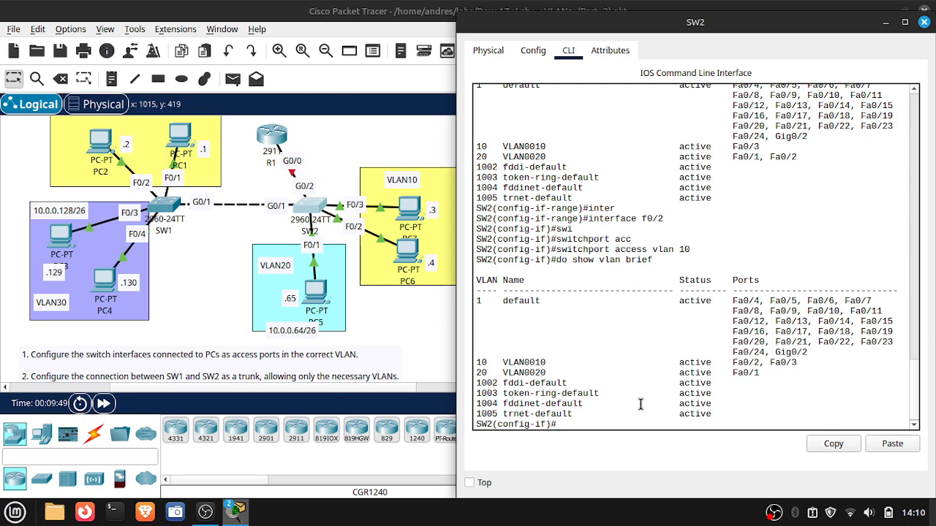
- Show SW2's trunk interfaces and examine the allowed and active VLANs on G0/1
type("do show interfaces trunk")
key("Return")
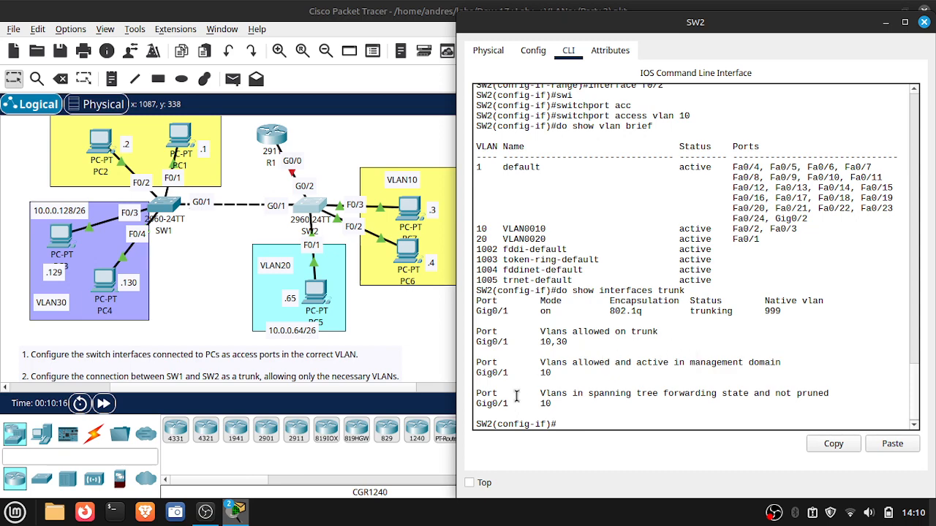
left_click_drag(635, 331, 553, 320)
left_click(585, 328)
- Leave the F0/2 interface configuration, create VLAN 30 on SW2 and name it vlan30
type("nd")
key("Return")
type("conf t")
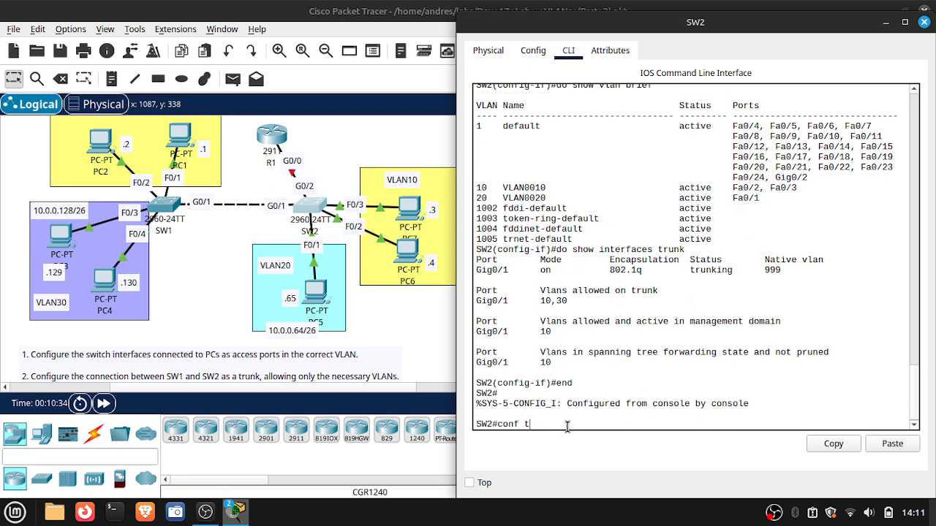
key("Return")
type("v")
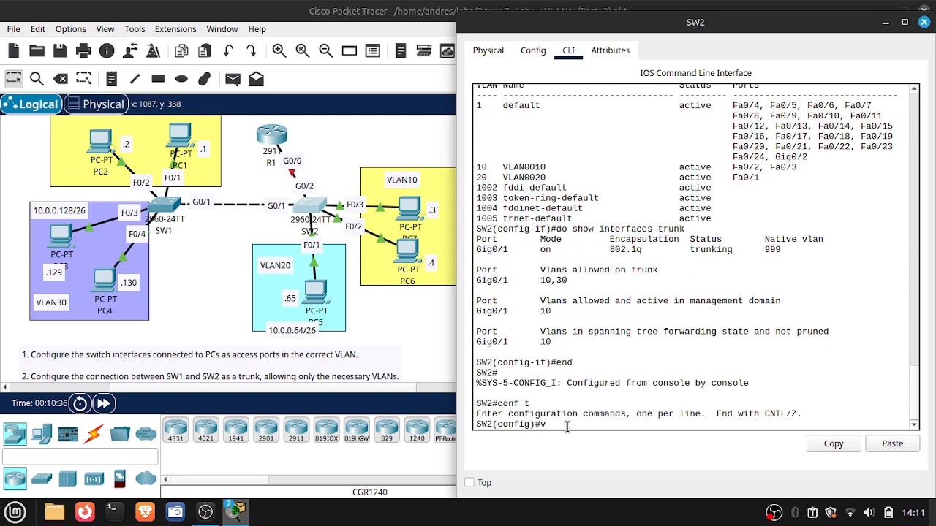
type("lan 30")
key("Return")
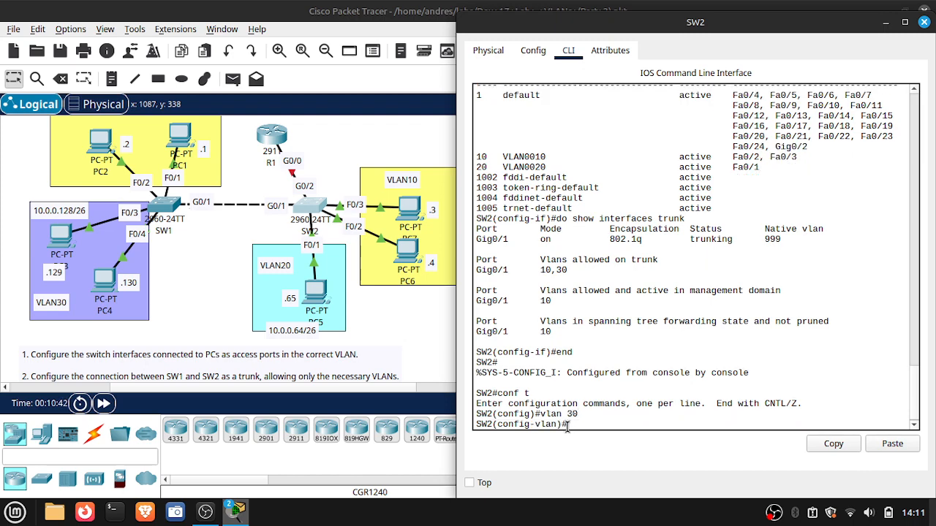
type("name vlan30")
key("Return")
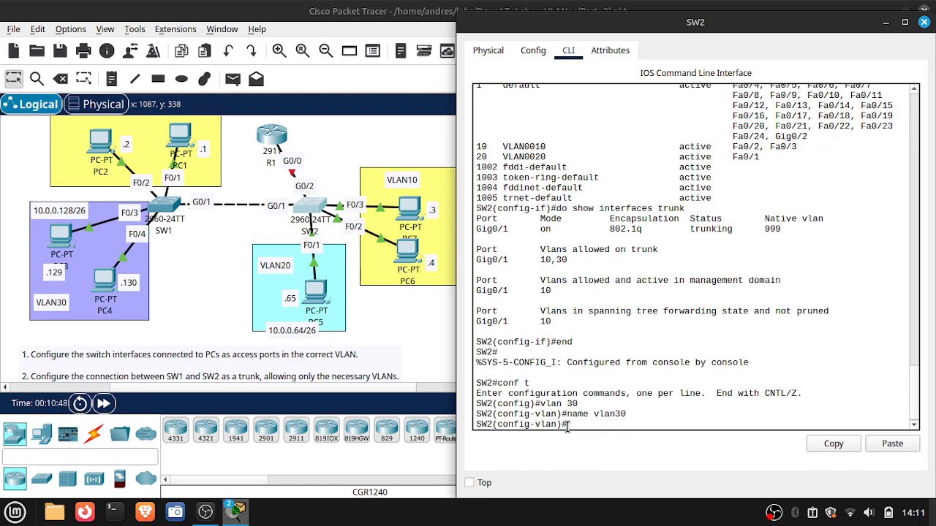
- Display the brief VLAN table on SW2 to check the entry for VLAN 30
type("do show vlan brief")
key("Return")
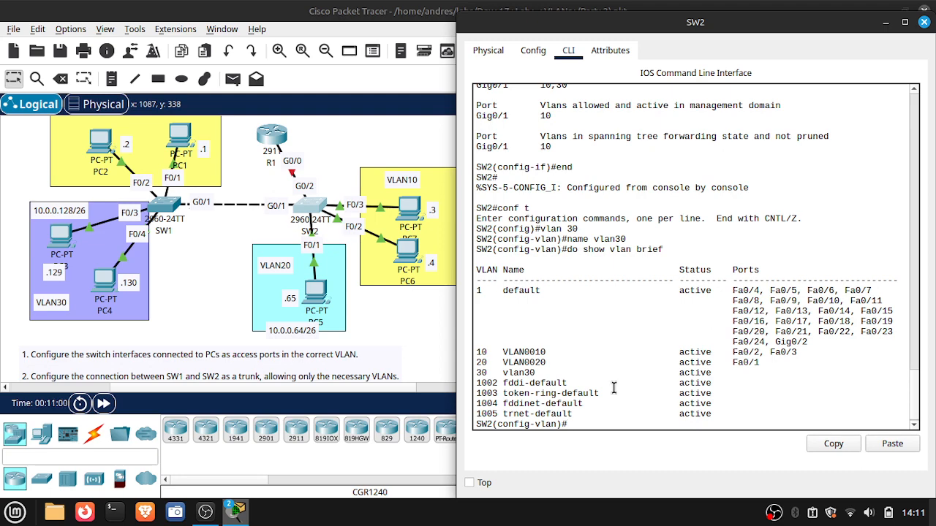
- Show SW2's trunk interfaces again to check which VLANs are active and forwarding on G0/1
key("Up")
key("Up")
key("Up")
key("Up")
key("Up")
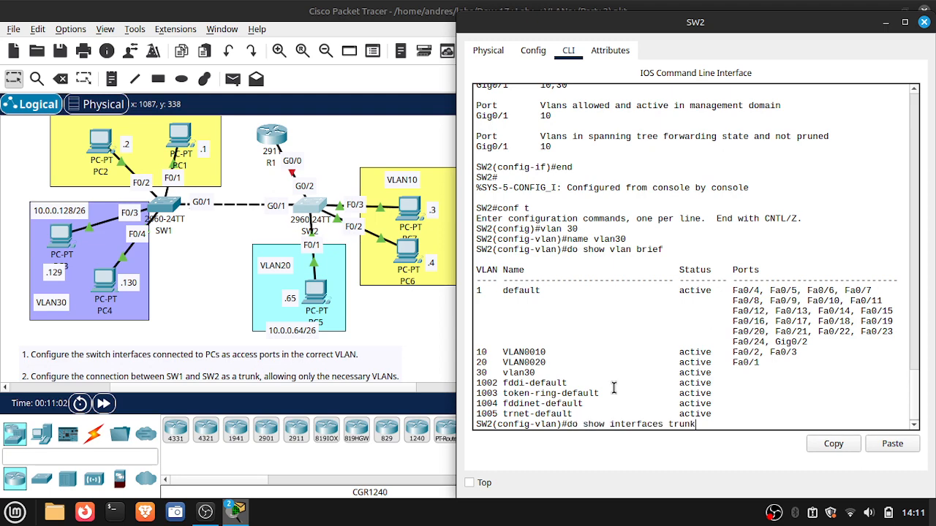
key("Return")
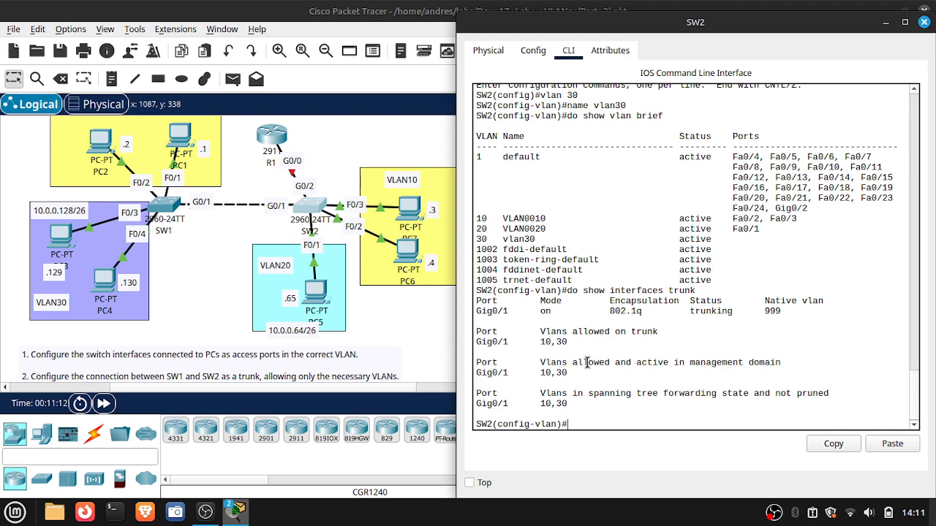
- Close the SW2 window and review the remaining lab instructions below the topology
left_click(924, 22)
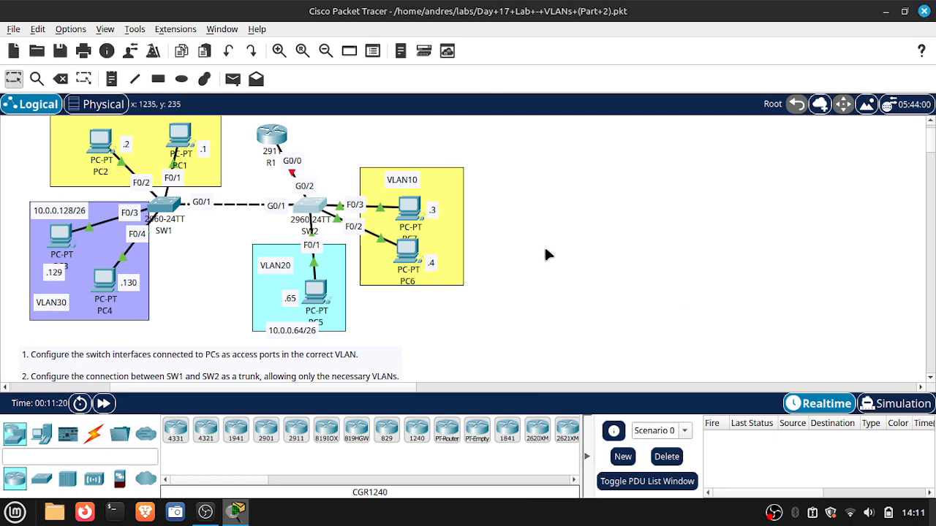
scroll(539, 265, "down", 3)
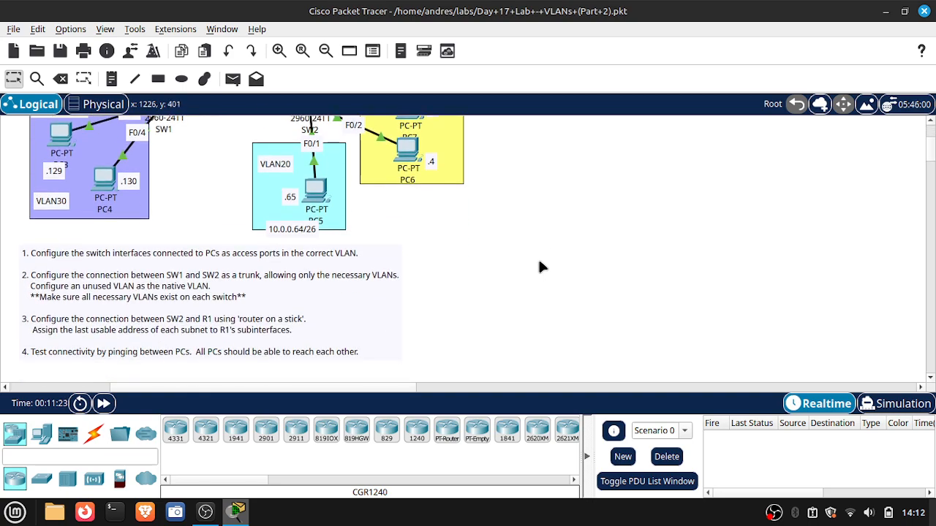
scroll(540, 263, "down", 1)
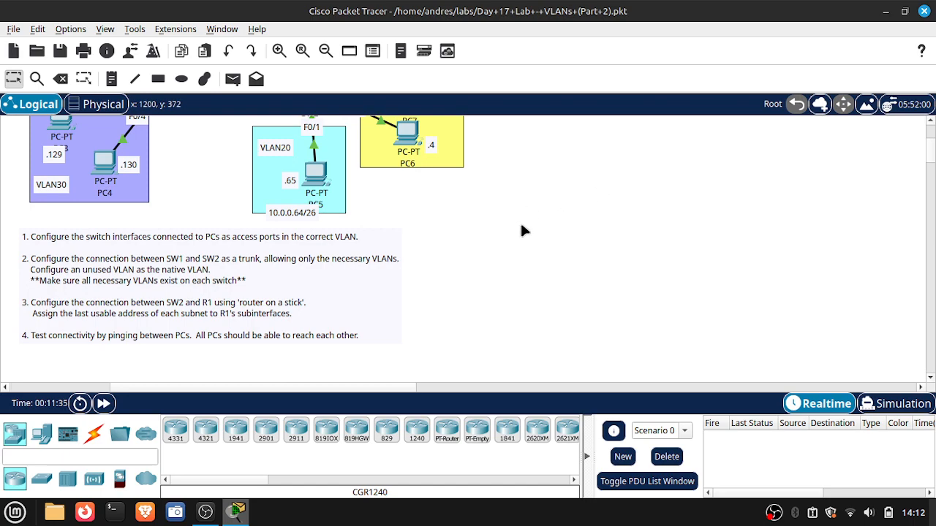
scroll(521, 231, "up", 5)
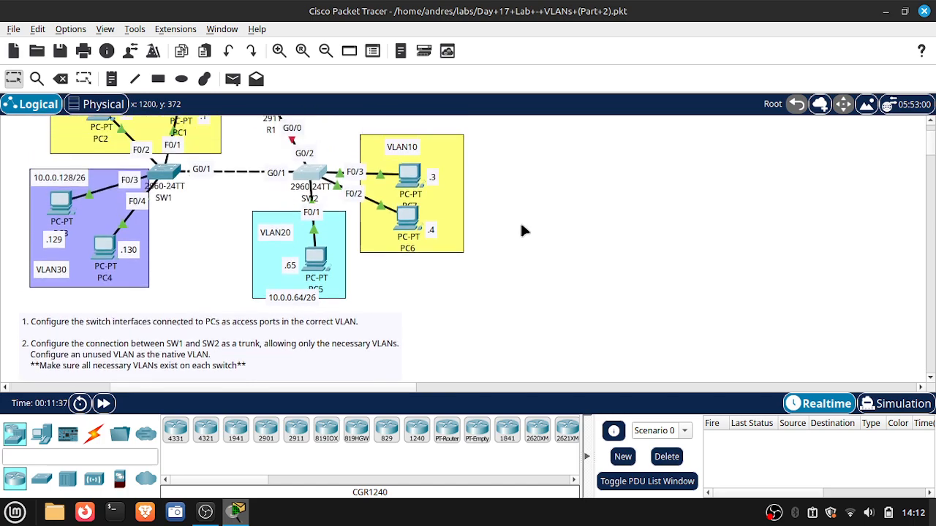
scroll(521, 225, "down", 1)
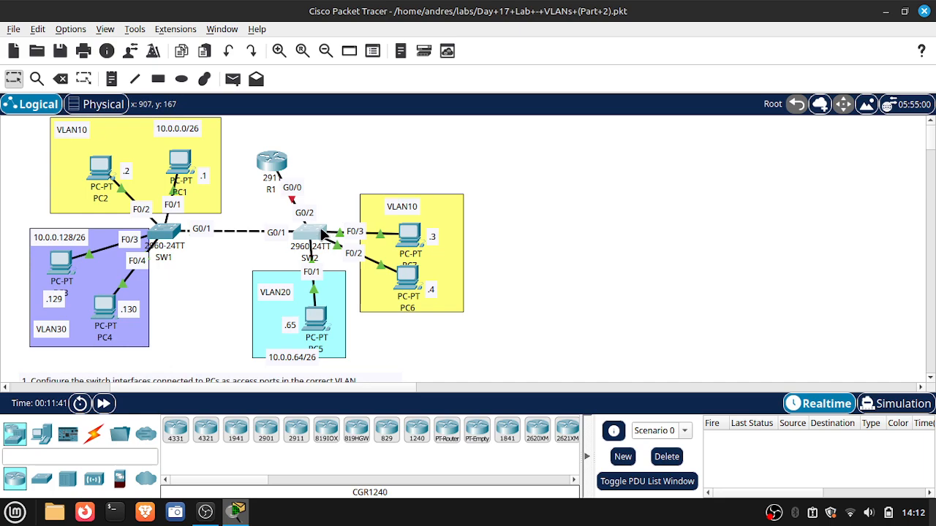
- Reopen SW2's command line and set interface G0/2 toward R1 to switchport trunk mode
left_click(322, 234)
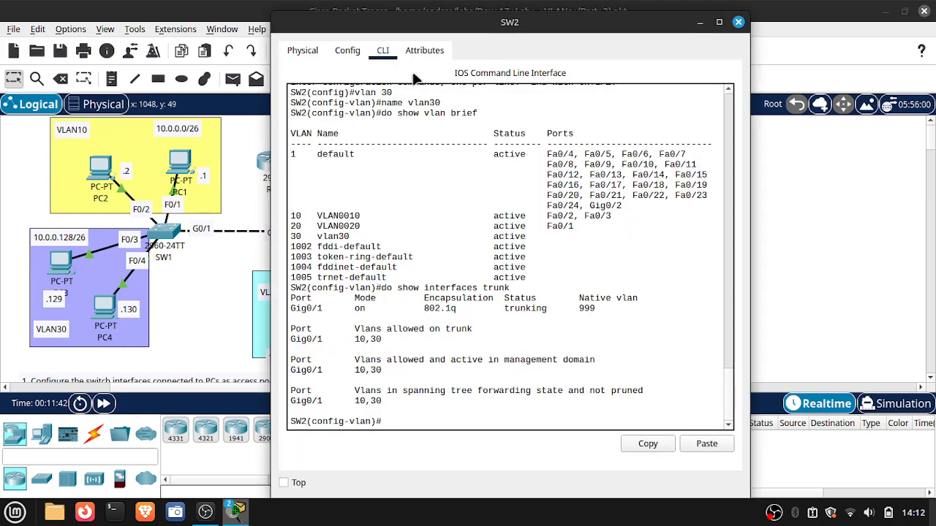
left_click_drag(670, 22, 852, 22)
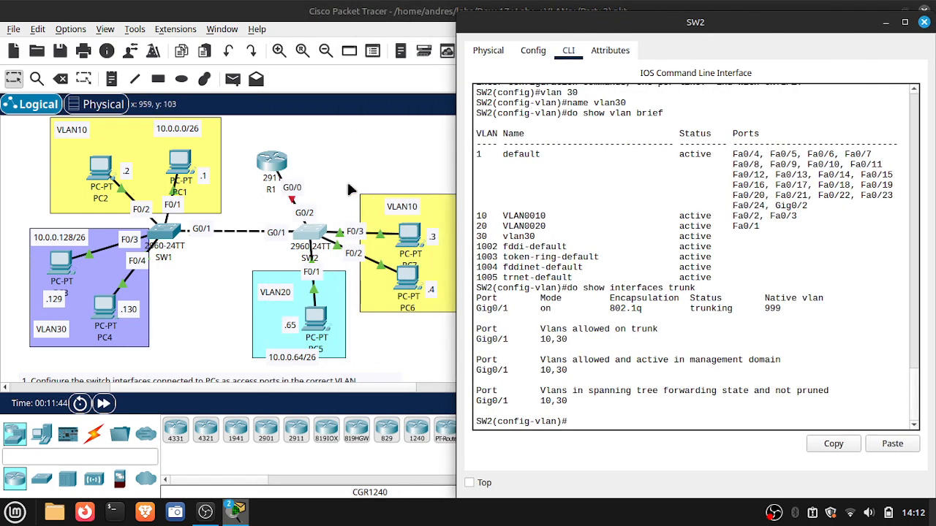
left_click(617, 428)
type("inter")
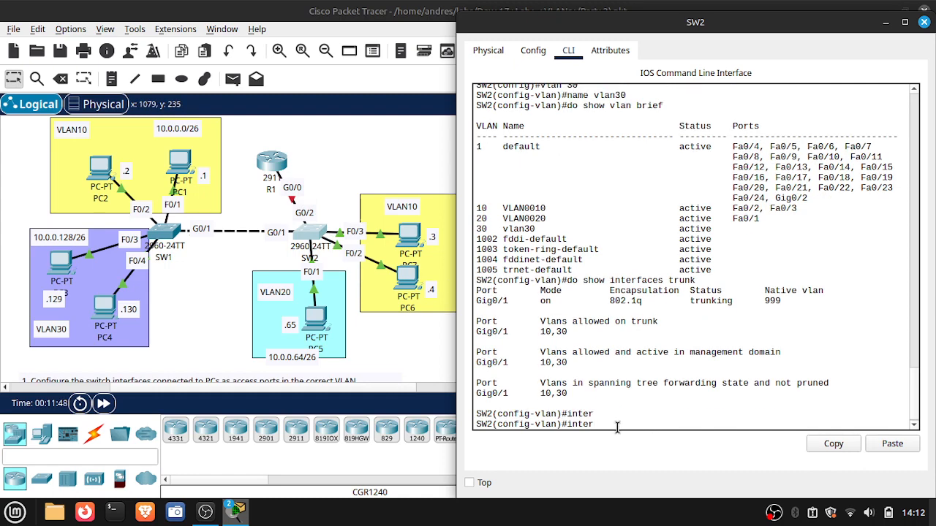
type("face g0/2")
key("Return")
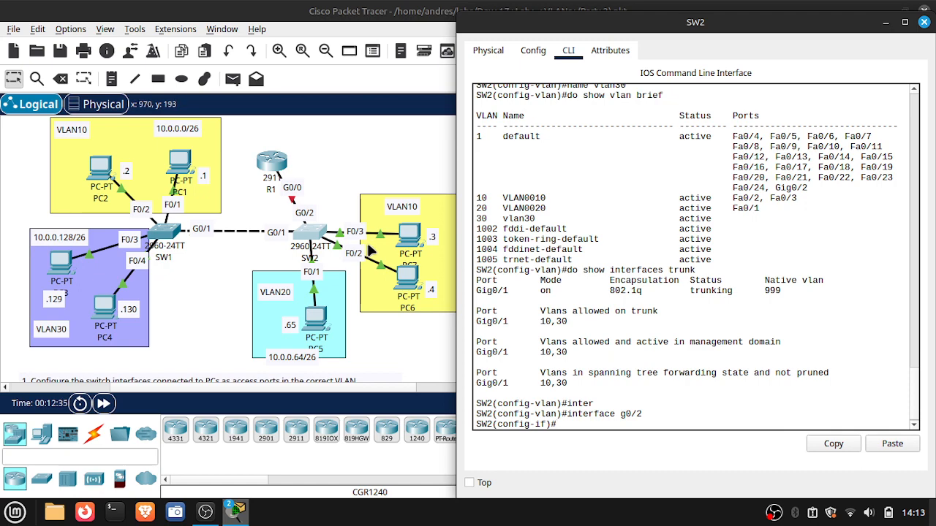
type("swi")
key("Tab")
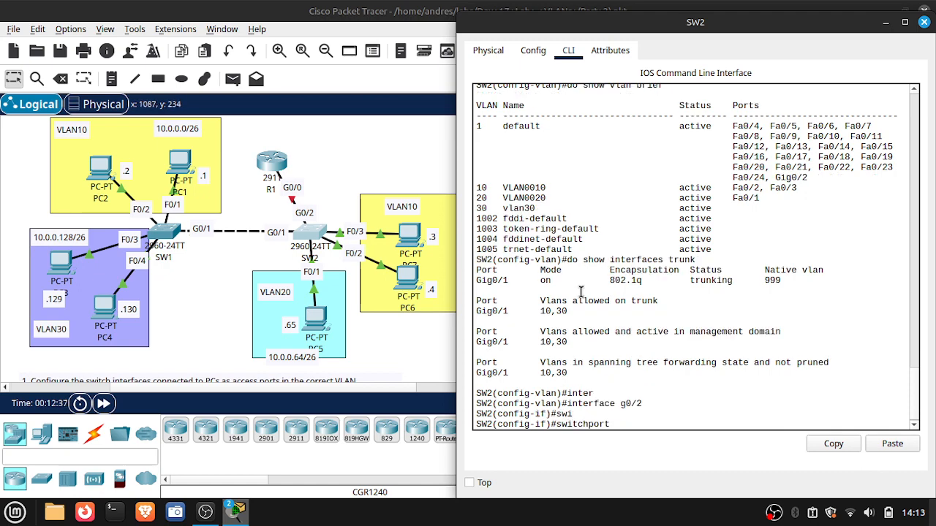
type("mode trunk")
key("Return")
- Try to restrict the trunk on SW2's G0/2 with the command switchport trunk allowed 10,20,30
type("swi")
key("Tab")
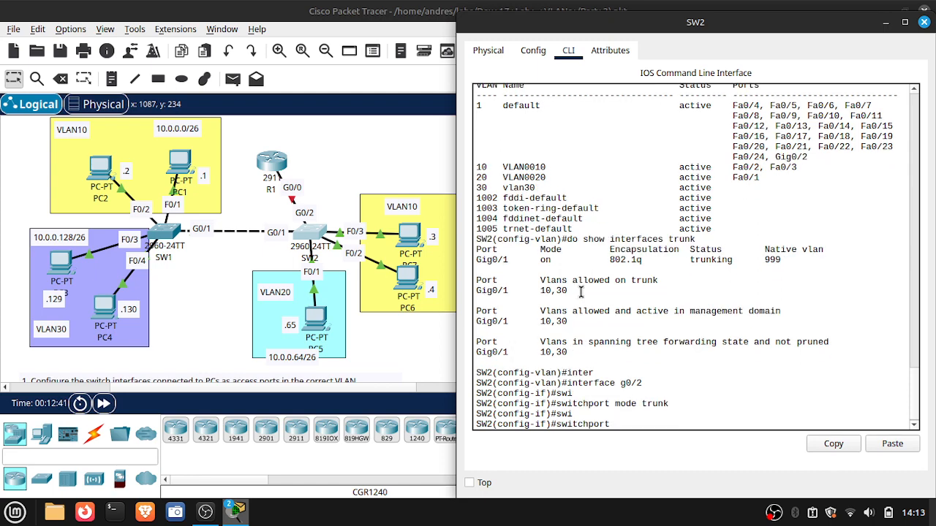
type("trunk all")
key("Tab")
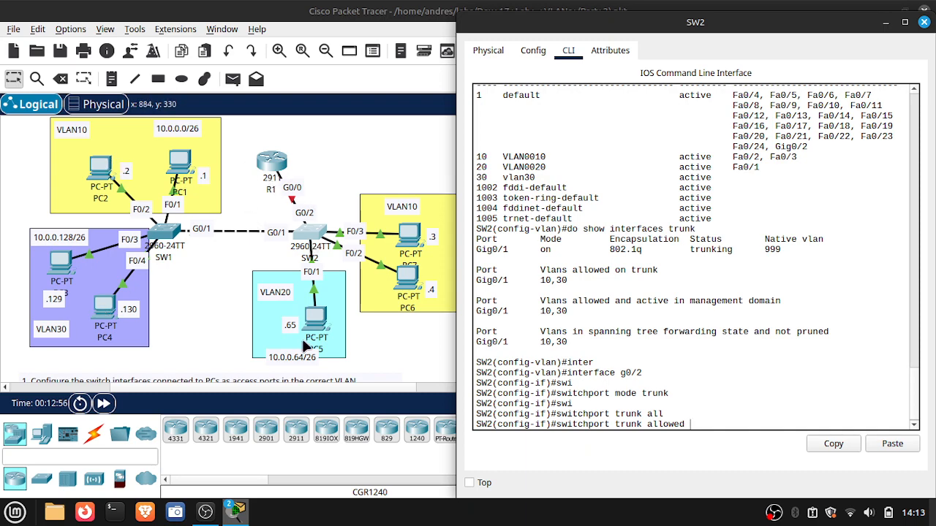
type("10")
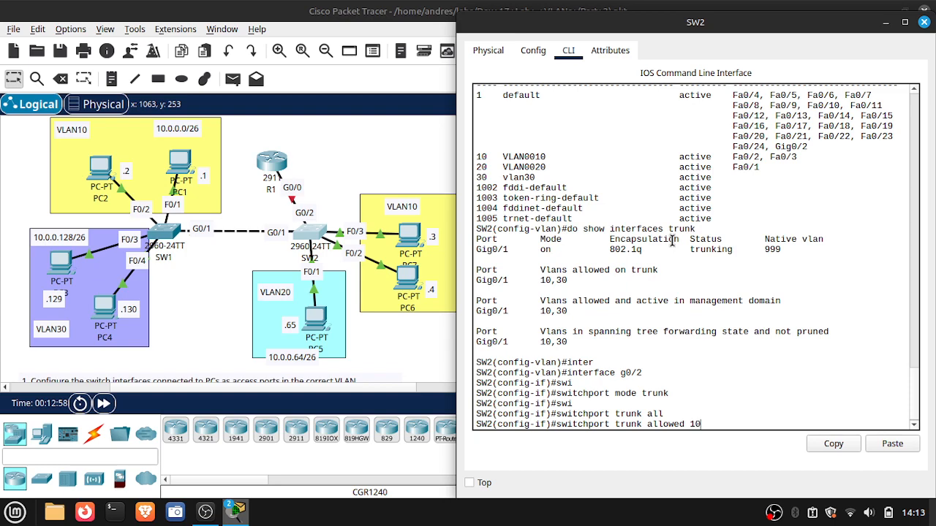
type(",20,30")
key("Return")
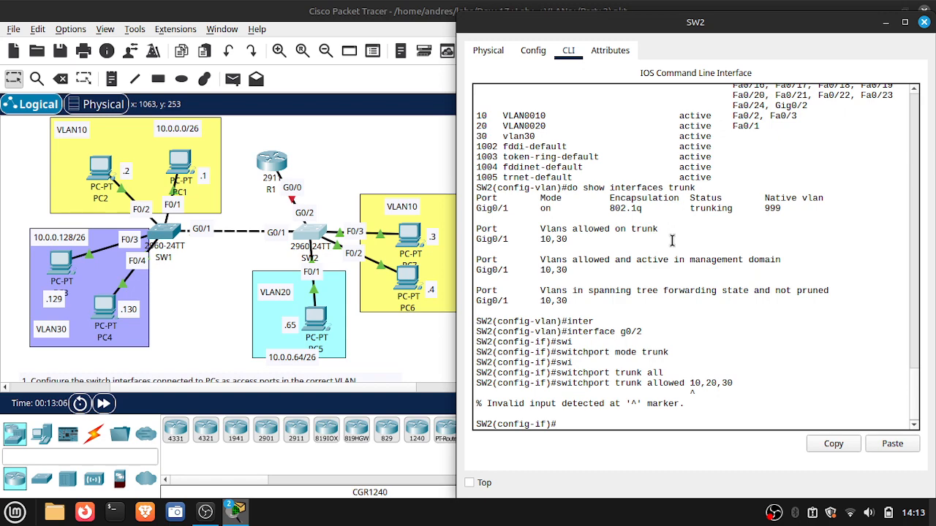
- Try to restrict SW2's G0/2 trunk with the command switchport trunk allowed 10, 20, 30, using spaces between the VLAN numbers
key("Up")
key("BackSpace")
key("BackSpace")
key("BackSpace")
key("BackSpace")
key("BackSpace")
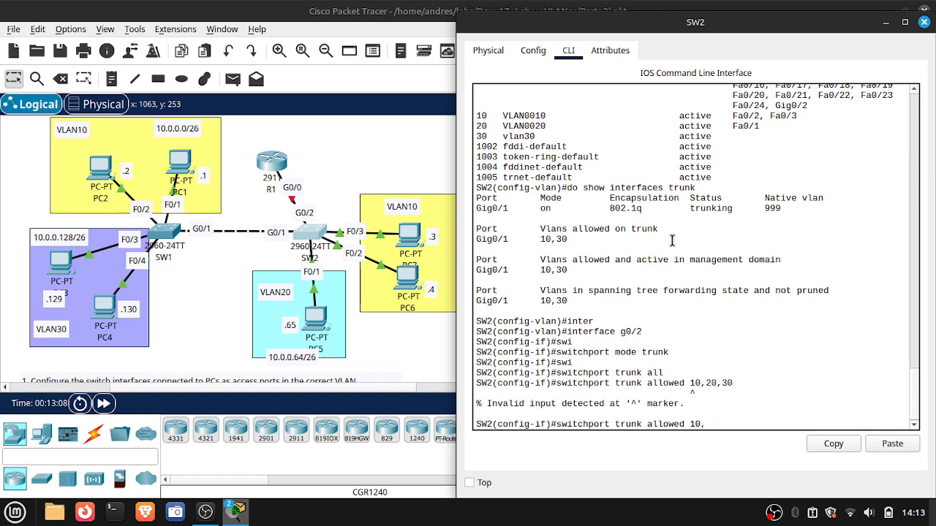
type("20, 30")
key("Return")
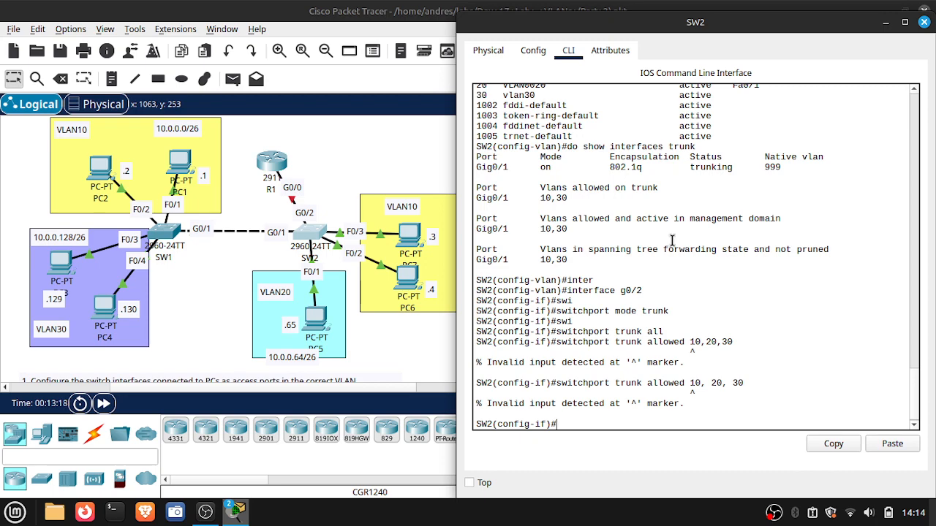
- Try the shorter command switchport trunk allowed 10,20 on SW2's G0/2 interface
key("Up")
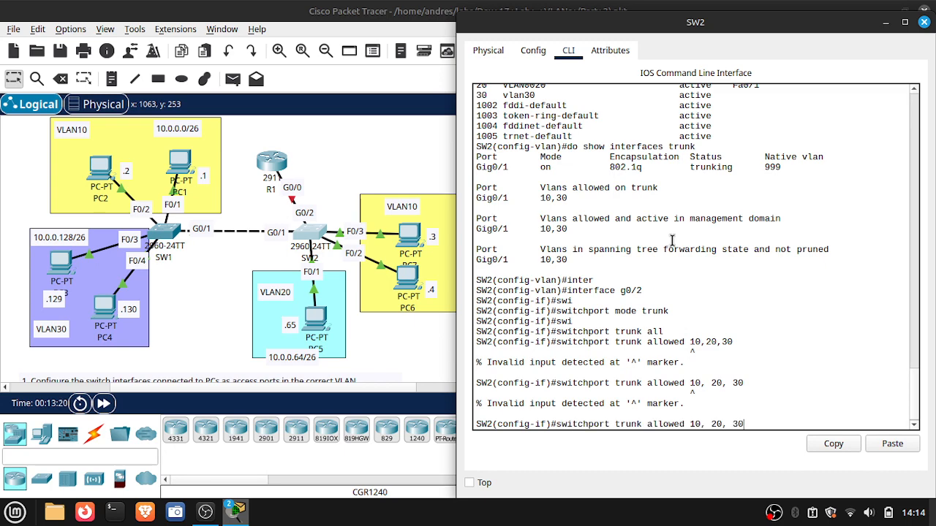
key("BackSpace")
key("BackSpace")
key("BackSpace")
key("BackSpace")
key("BackSpace")
key("BackSpace")
key("BackSpace")
type("30")
key("BackSpace")
key("BackSpace")
type("20")
key("Return")
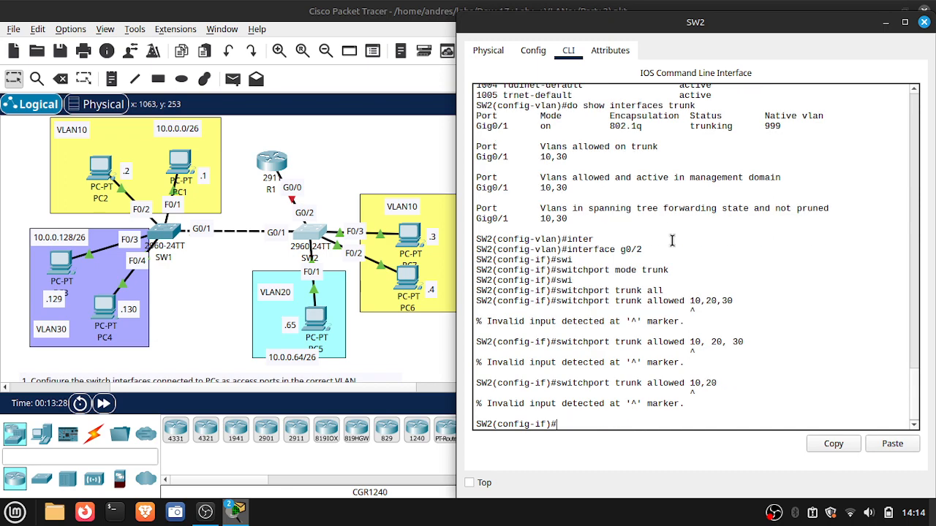
- Allow VLANs 10, 20 and 30 on SW2's G0/2 trunk with switchport trunk allowed vlan 10,20,30
key("Up")
key("BackSpace")
key("BackSpace")
key("BackSpace")
key("BackSpace")
key("BackSpace")
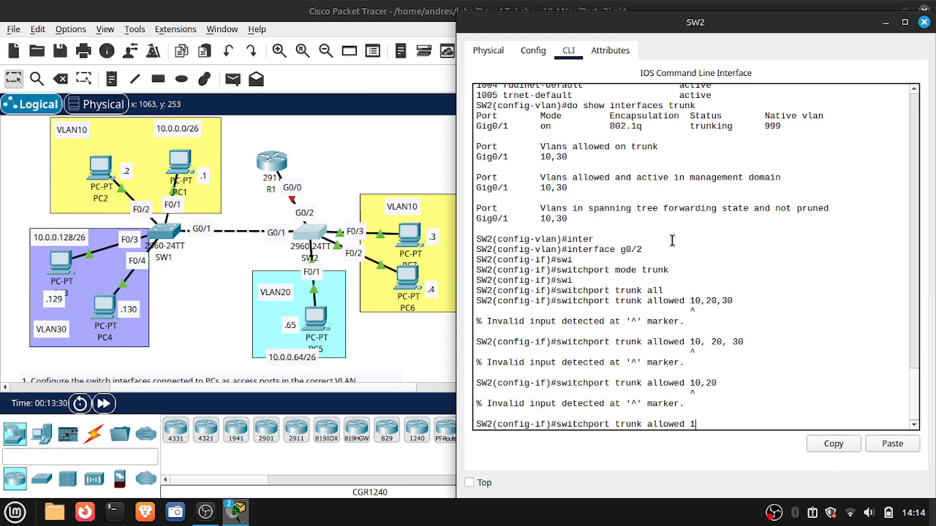
type("vlan 10,20,30")
key("Return")
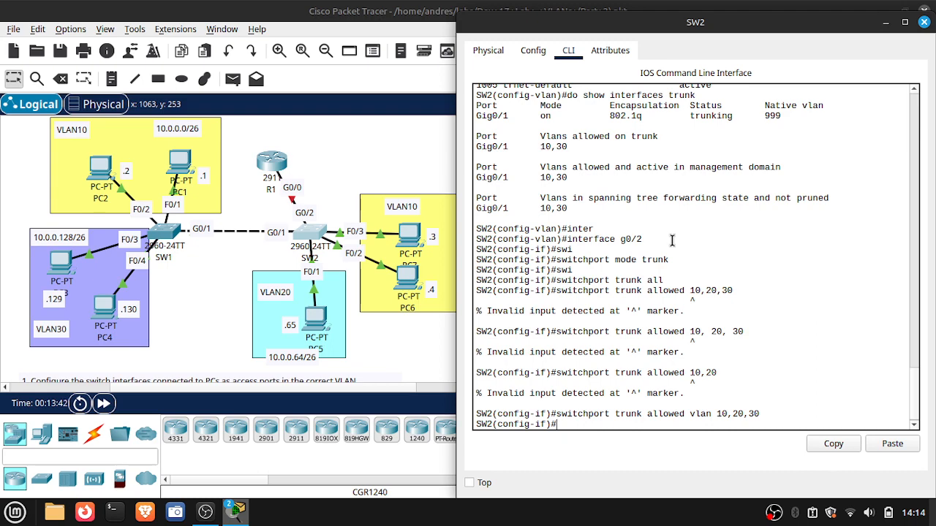
- Close the SW2 window and open router R1's command line beside the topology
left_click(924, 23)
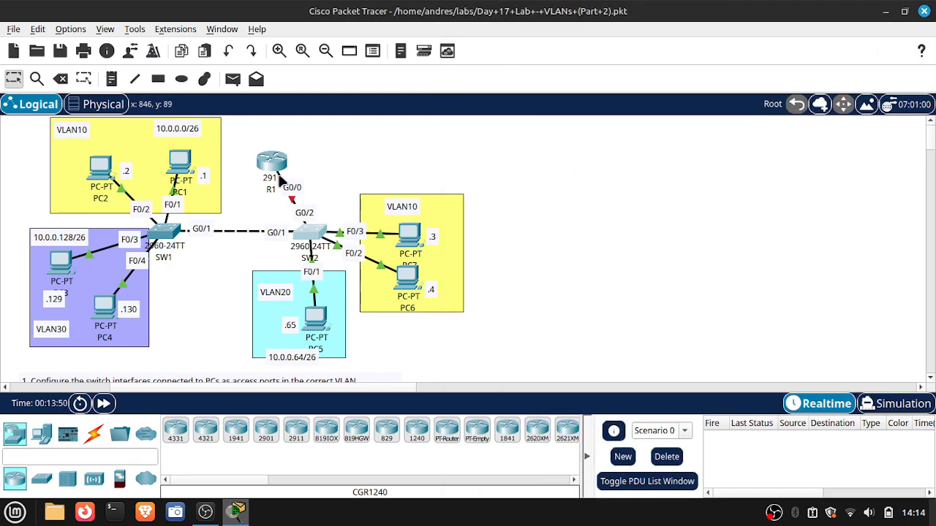
left_click(270, 162)
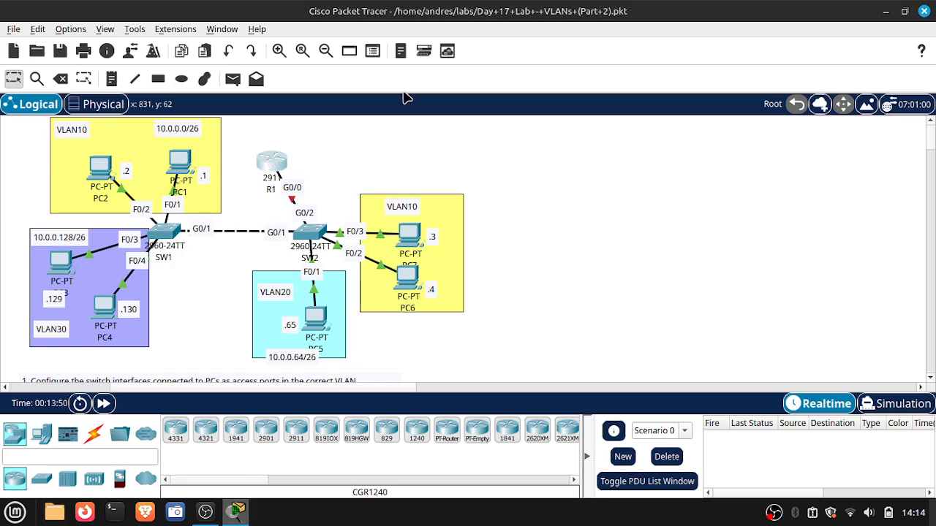
left_click(382, 51)
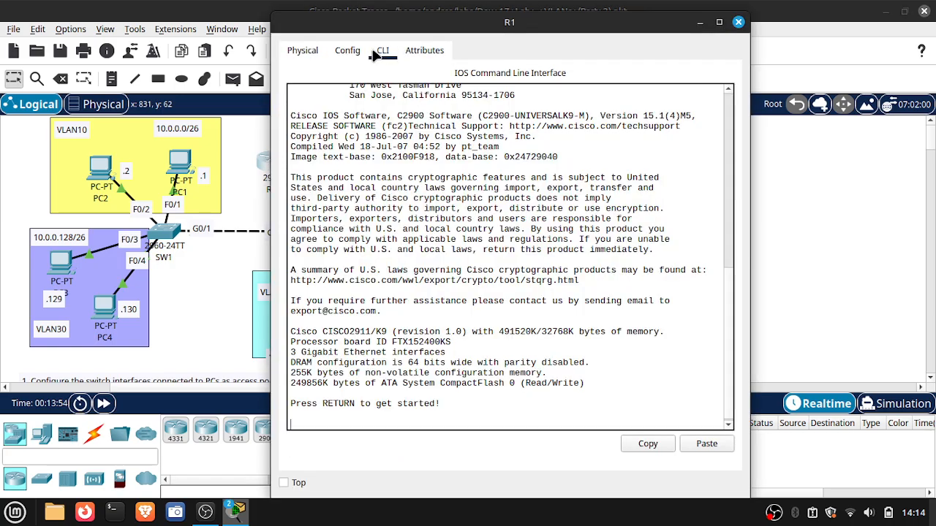
left_click_drag(473, 33, 635, 35)
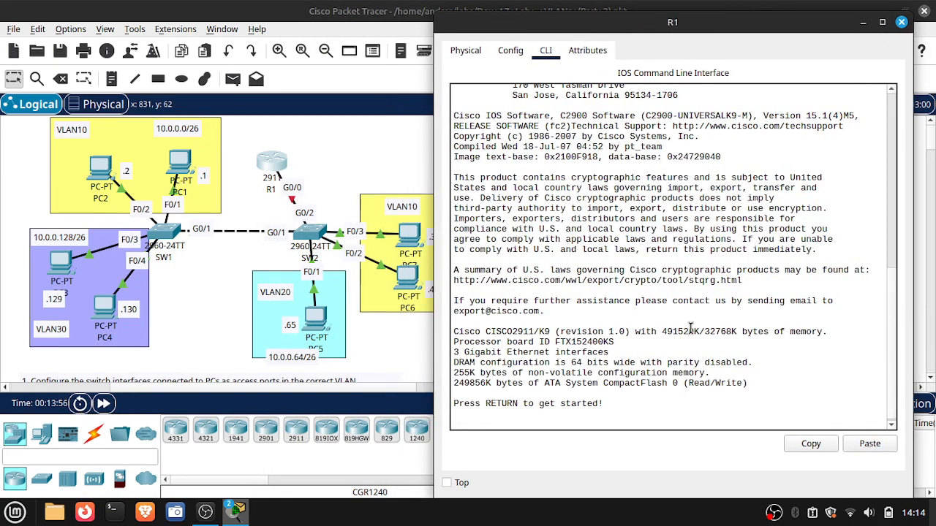
key("Return")
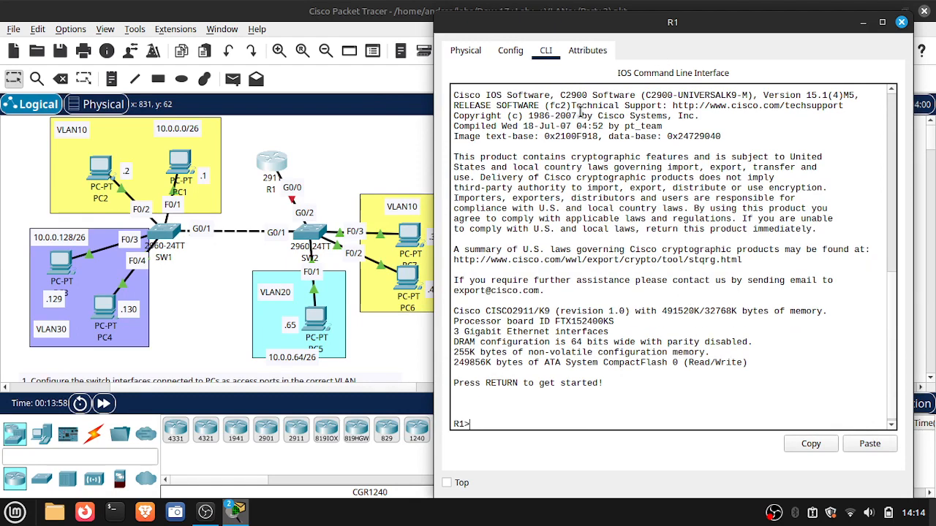
left_click_drag(616, 22, 632, 20)
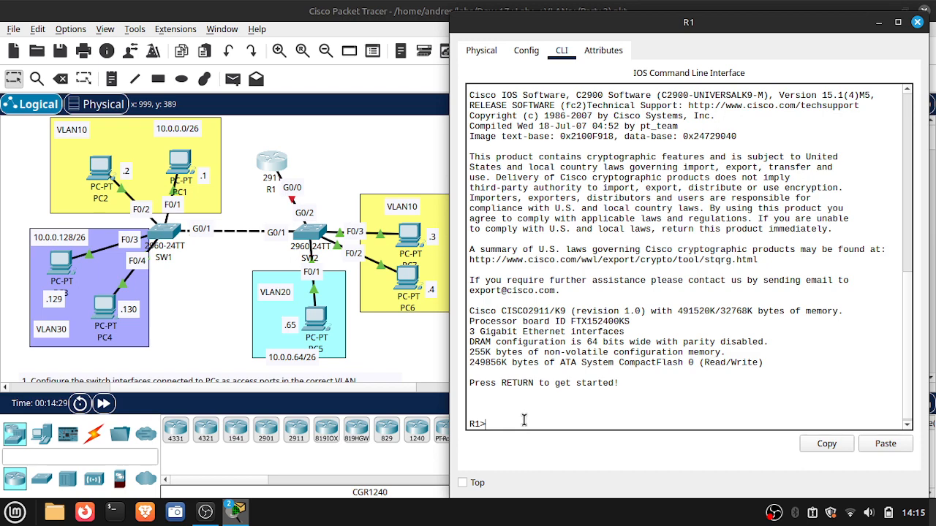
- Enter privileged mode and global configuration mode on R1 with en and conf t
type("inter")
key("Tab")
key("BackSpace")
key("BackSpace")
key("BackSpace")
key("BackSpace")
key("BackSpace")
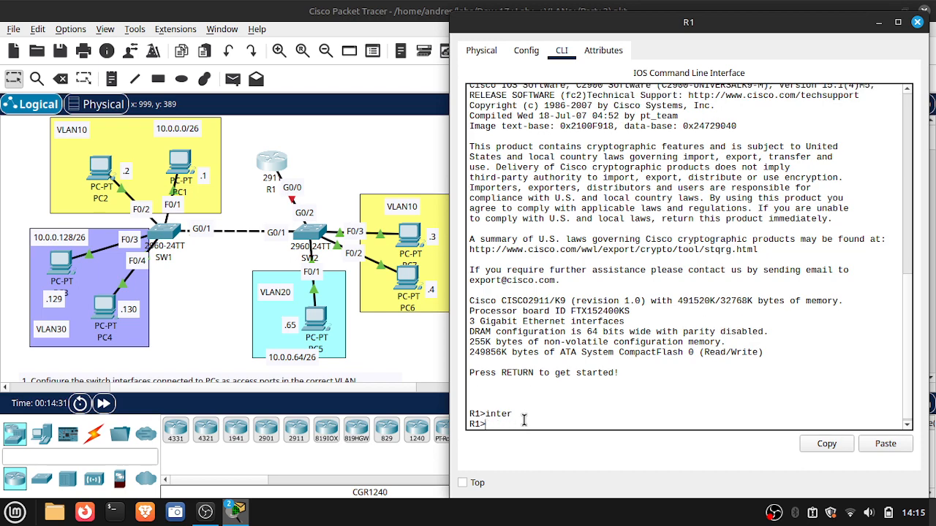
type("en")
key("Return")
type("conf t")
key("Return")
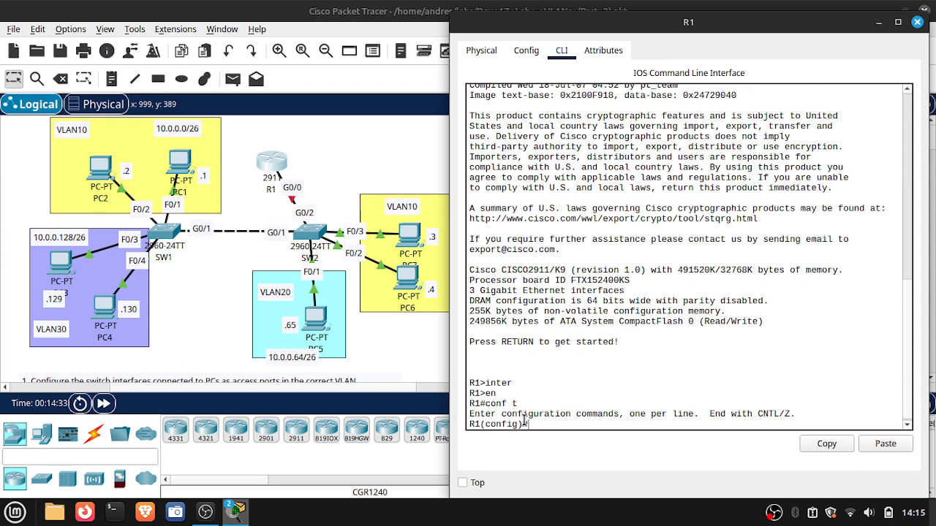
- Enable R1's physical interface g0/0 with no shutdown
type("inter")
key("Tab")
type("g0/0")
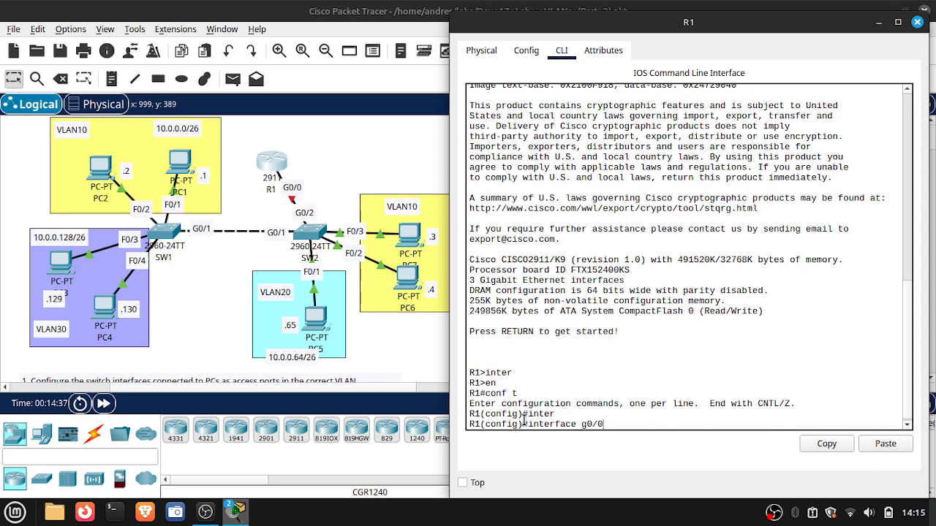
key("Return")
type("no shu")
key("Tab")
key("Return")
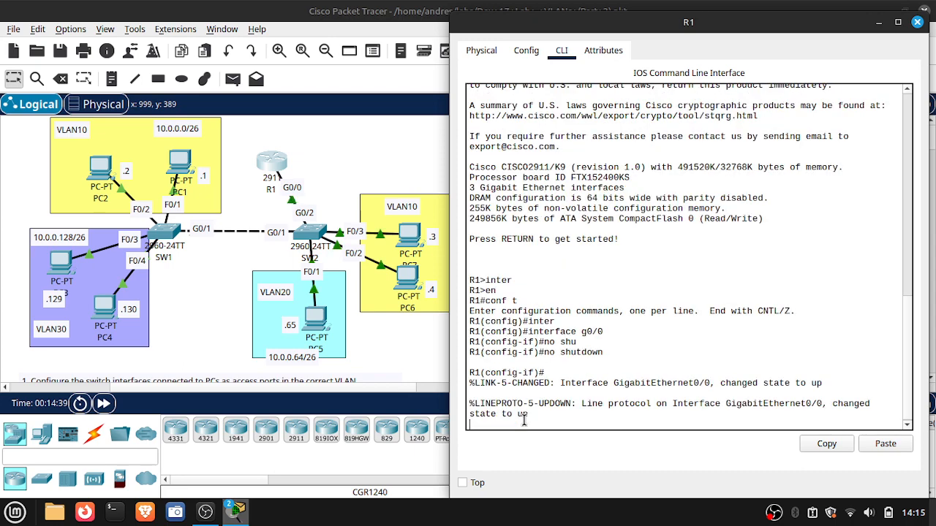
key("Return")
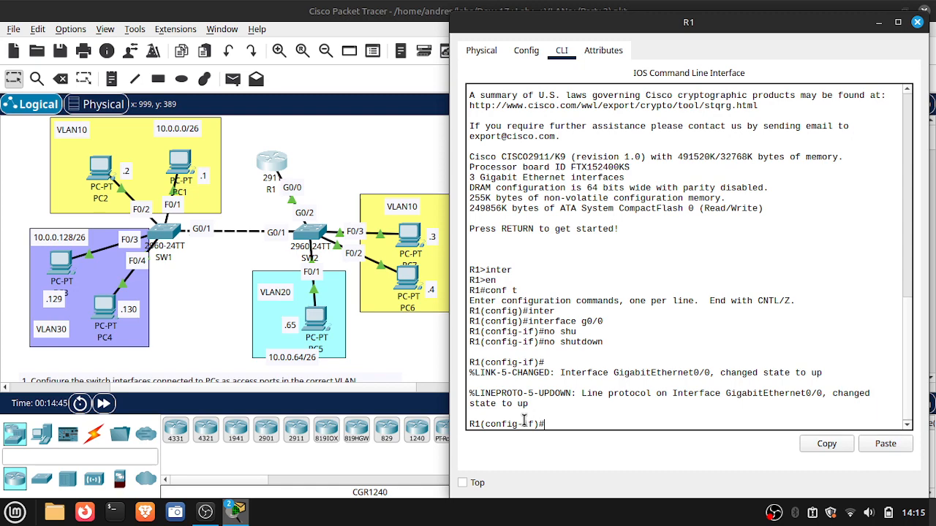
- Create subinterface g0/0.10 on R1 for VLAN 10
type("interface g0/0?")
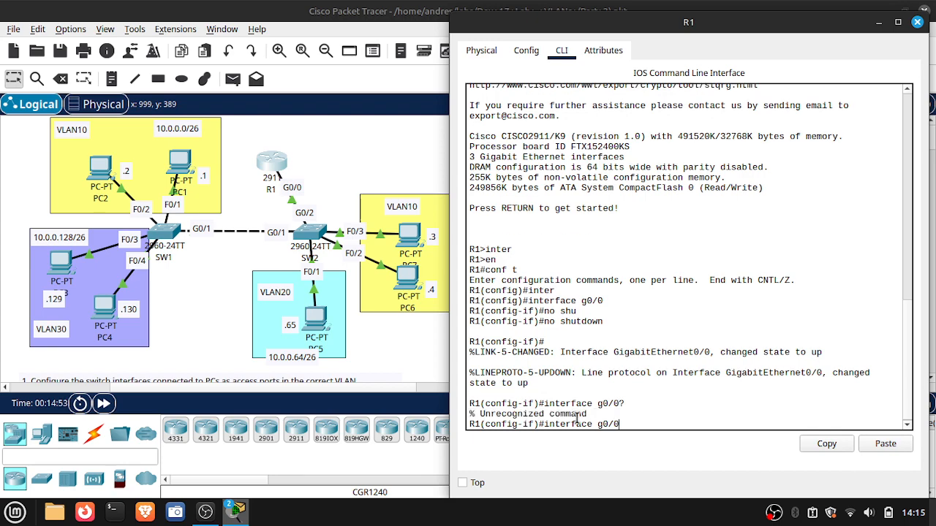
type(".10")
key("Return")
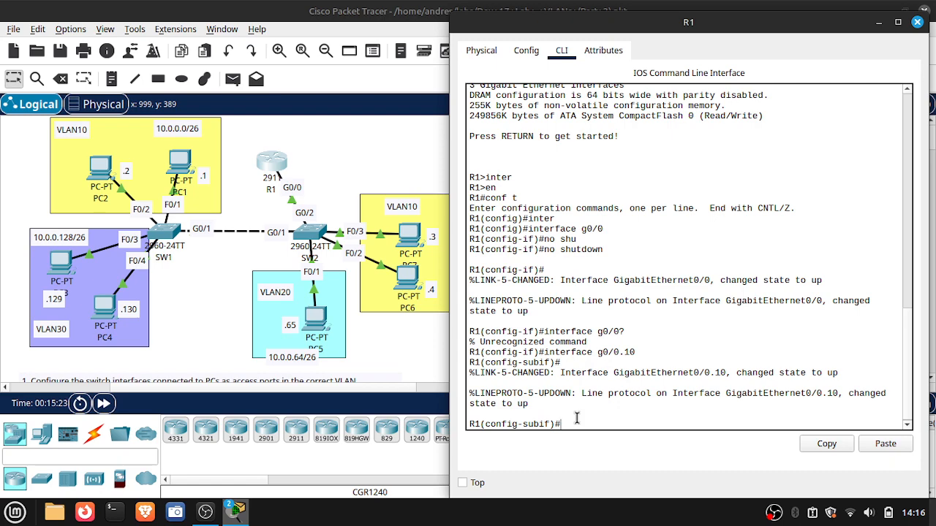
- Set the encapsulation of R1's subinterface g0/0.10 to dot1Q with VLAN ID 10, consulting the command help for the options
type("enc")
key("Tab")
type("?")
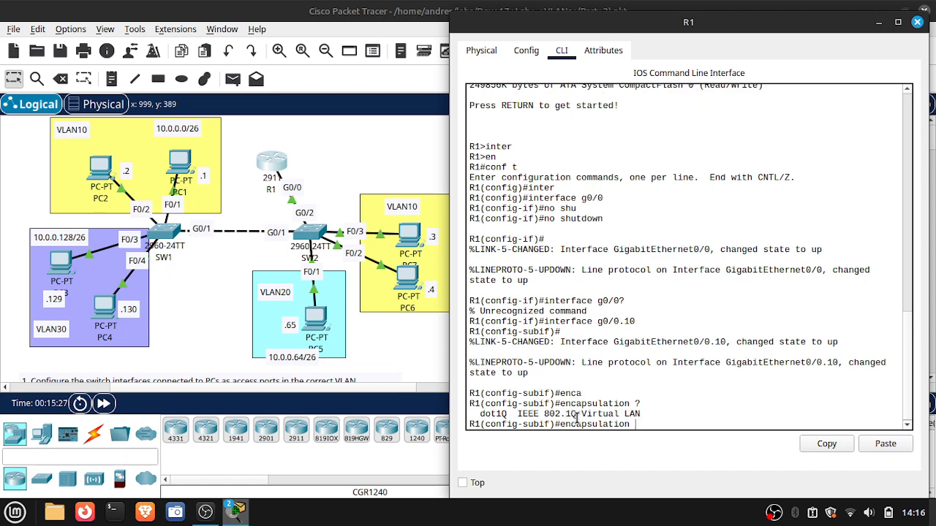
type("do")
key("Tab")
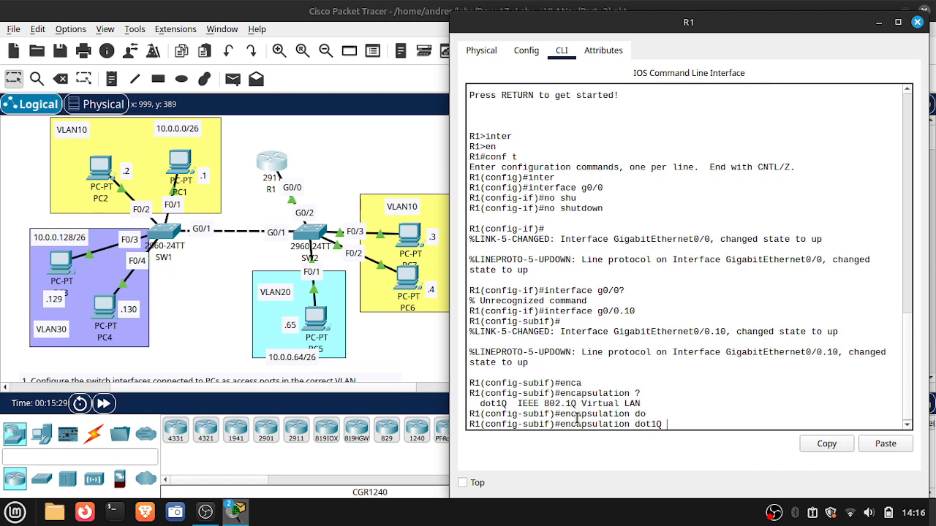
type("?")
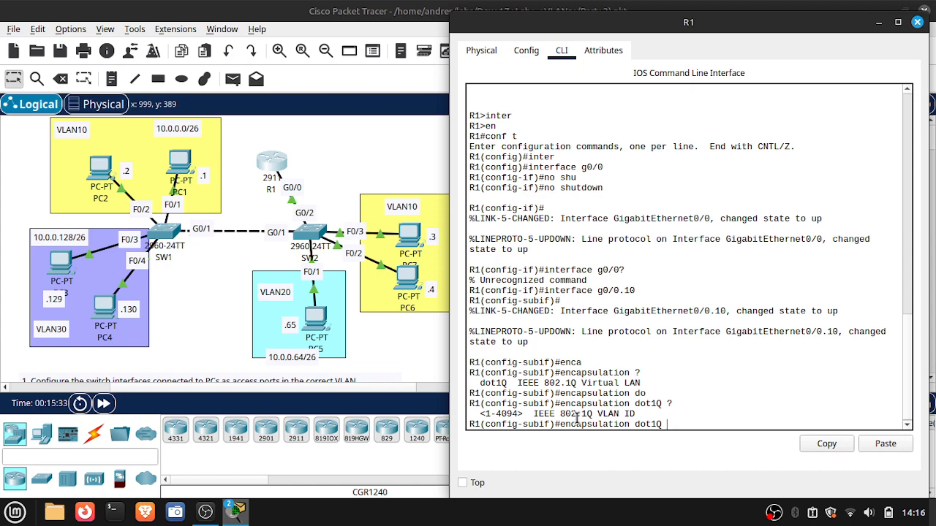
type("10")
key("Return")
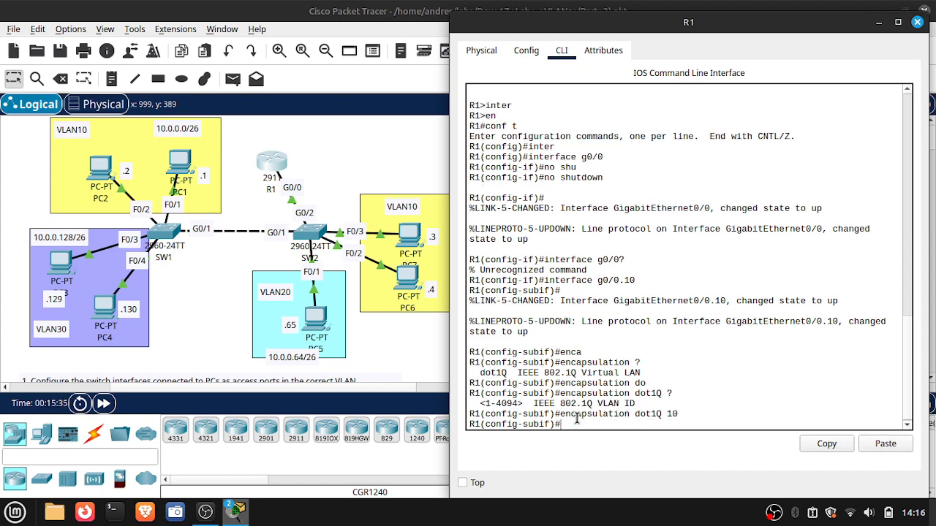
- Assign IP address 10.0.0.62 with mask 255.255.255.192 to R1's subinterface g0/0.10
type("ip ad")
key("Tab")
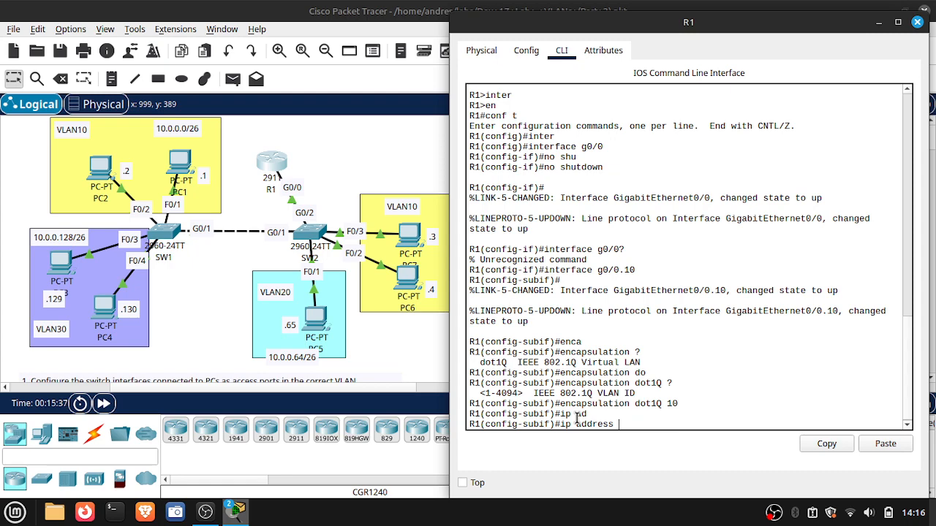
type("10.0.0.")
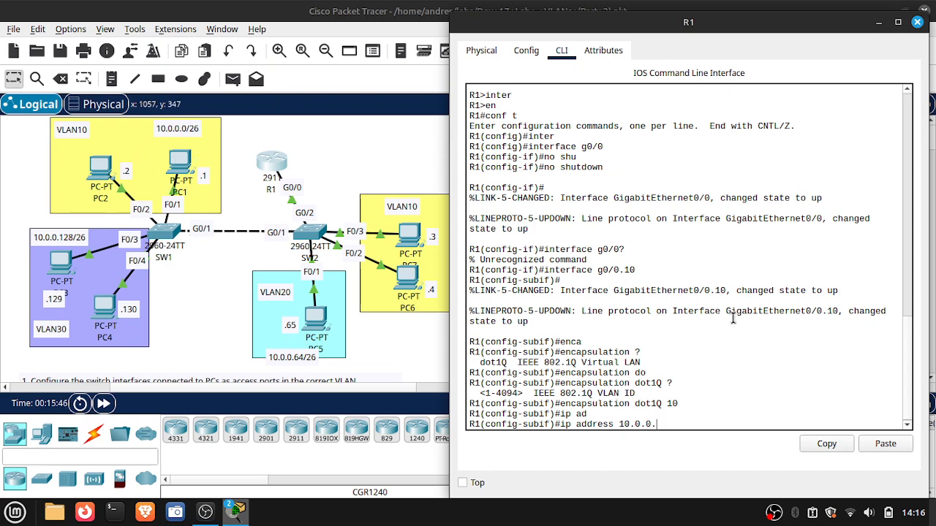
type("62 255.255.255.")
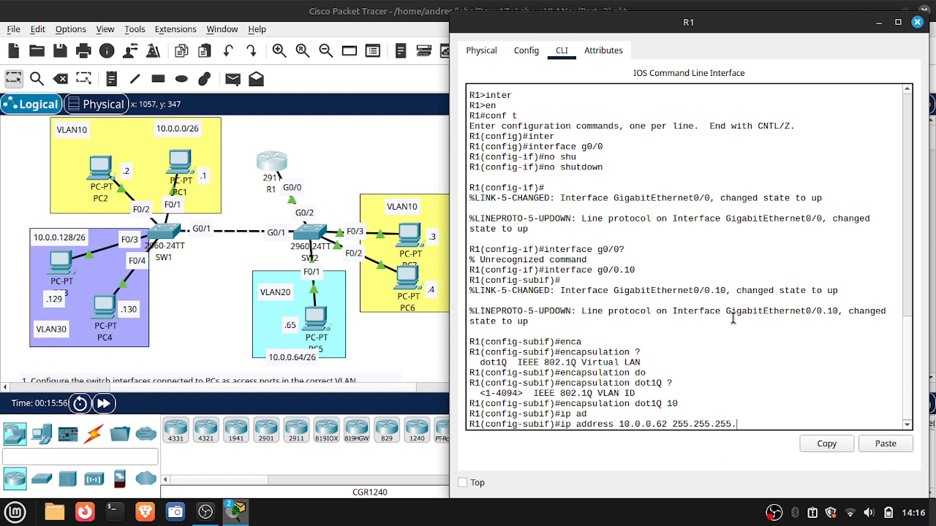
type("192")
key("Return")
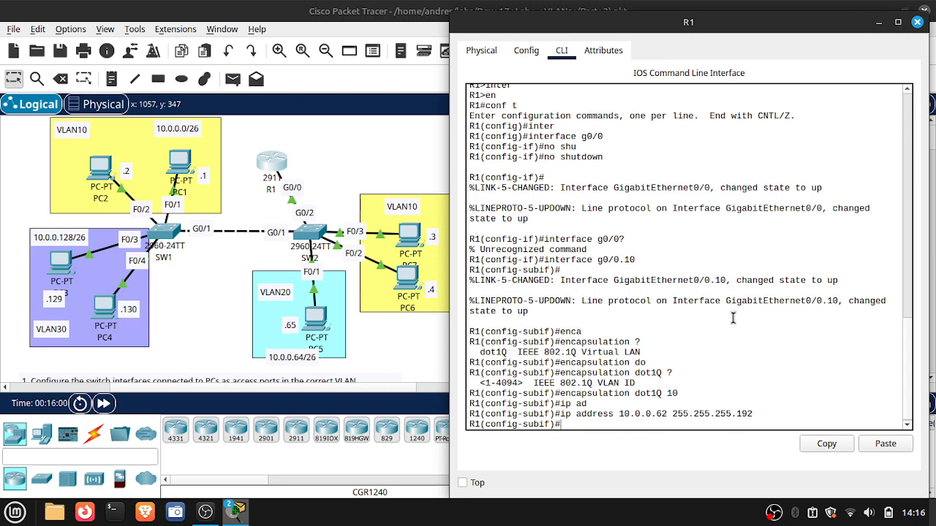
- Create subinterface g0/0.20 on R1 and set its encapsulation to dot1Q with VLAN ID 20
type("interface g0/0.20")
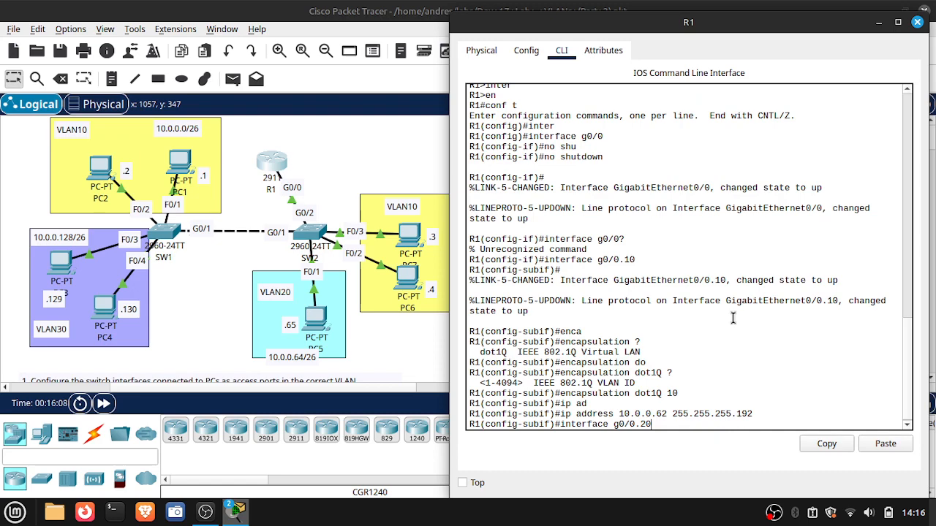
key("Return")
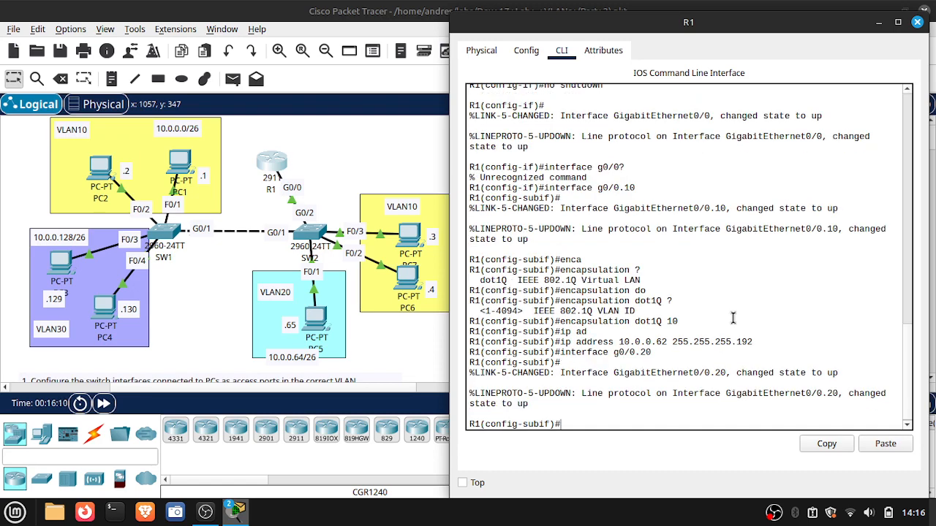
type("enca")
key("Tab")
type("do")
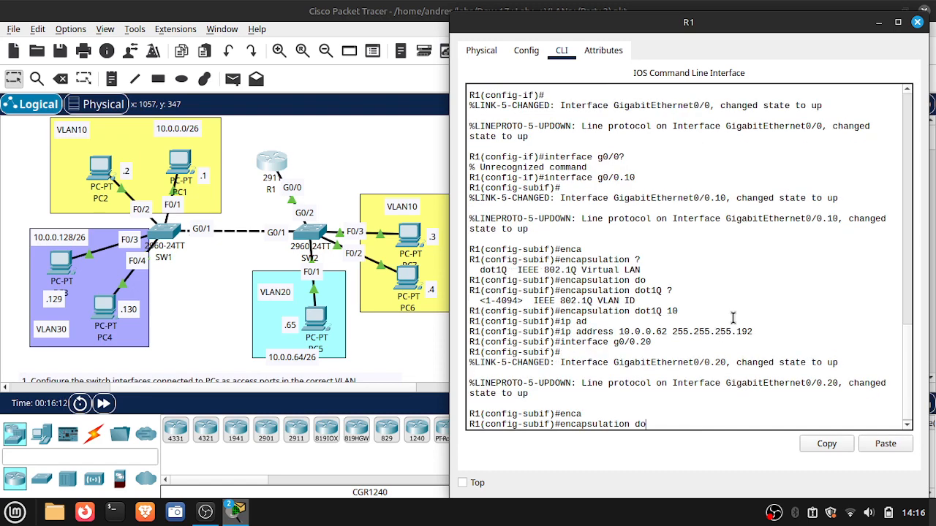
key("Tab")
type("20")
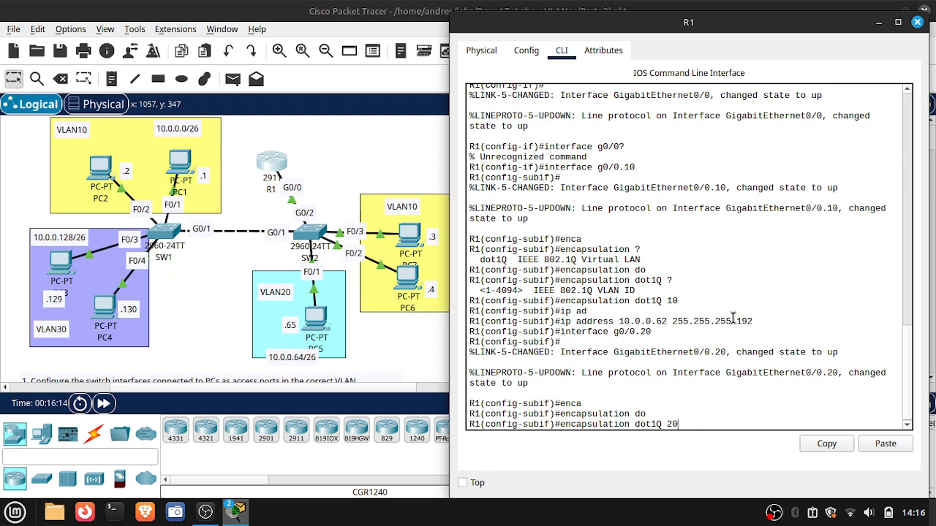
key("Return")
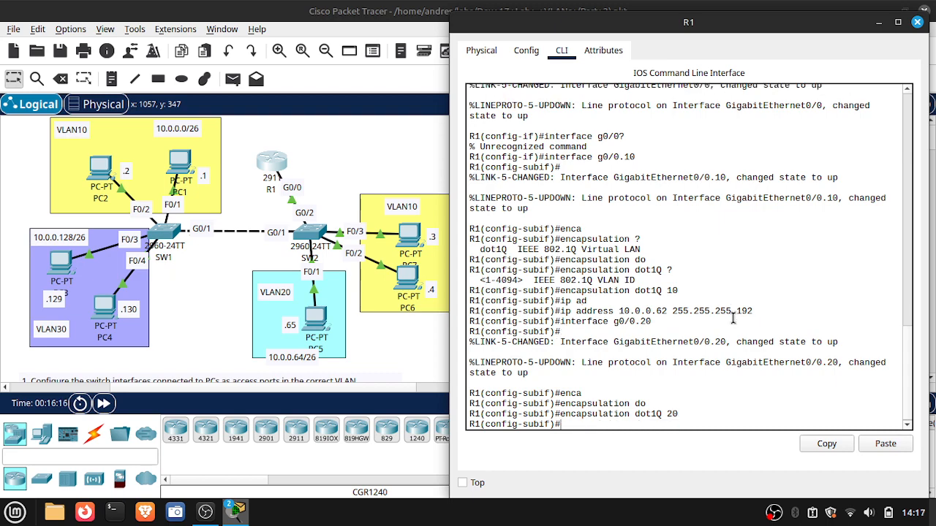
- Assign IP address 10.0.0.126 with mask 255.255.255.192 to R1's subinterface g0/0.20
type("ip ad")
key("Tab")
type("1")
key("BackSpace")
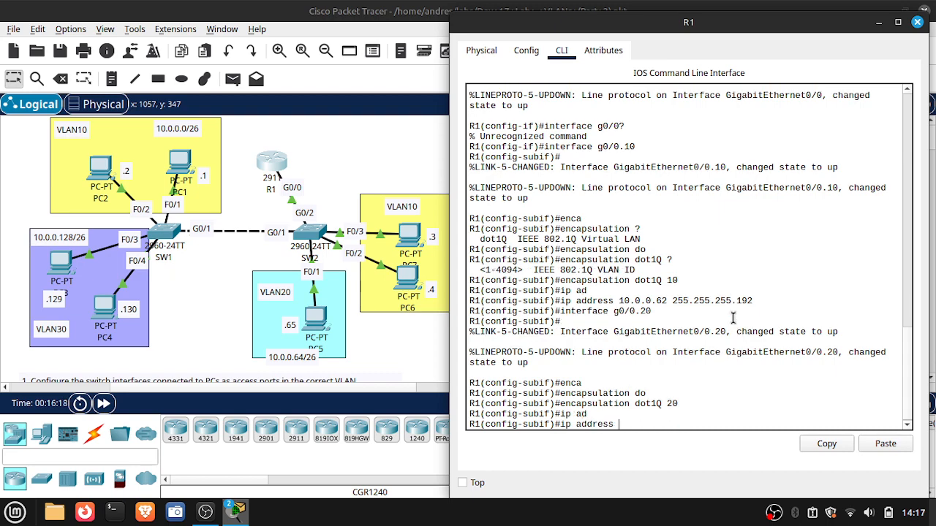
type("10.0.0.126 255.255.255.")
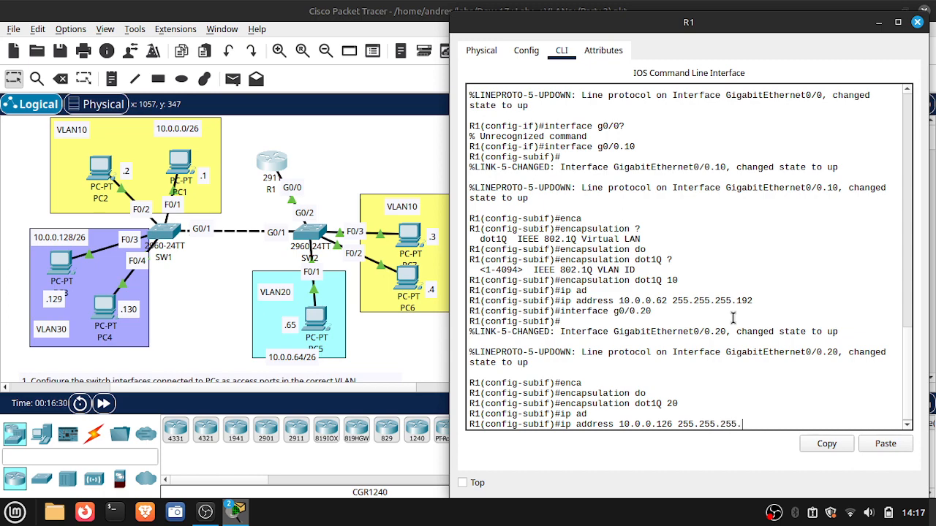
type("192")
key("Return")
- Create subinterface g0/0.30 on R1 and set its encapsulation to dot1Q with VLAN ID 30
type("in")
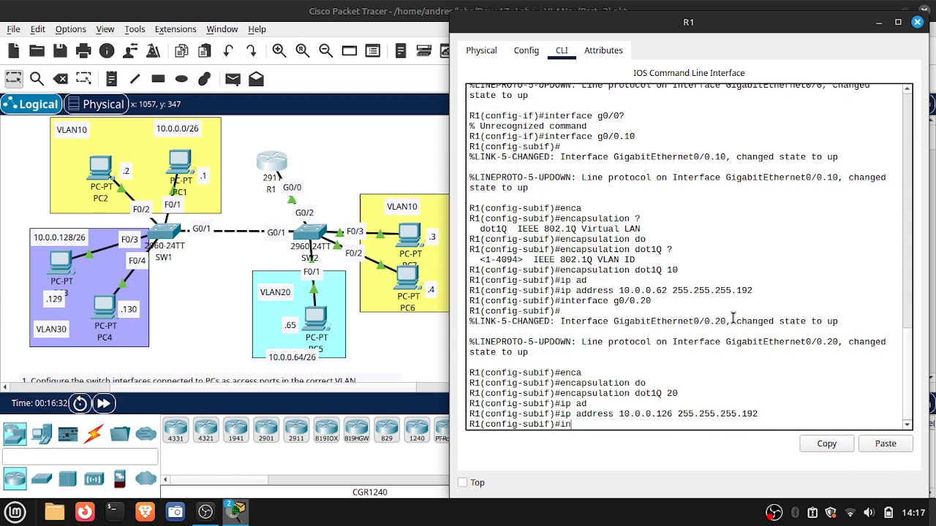
type("terface g0/0.30")
key("Return")
type("enc")
key("Tab")
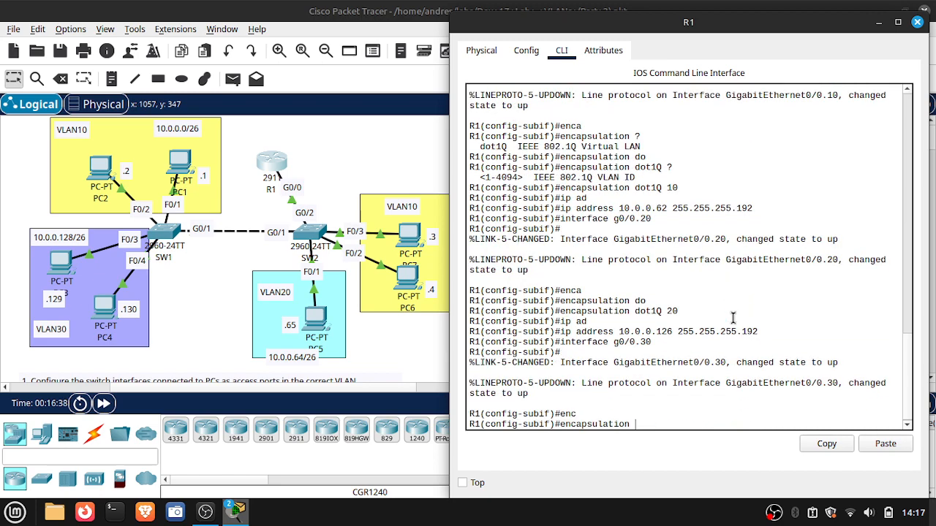
type("dot")
key("Tab")
type("30")
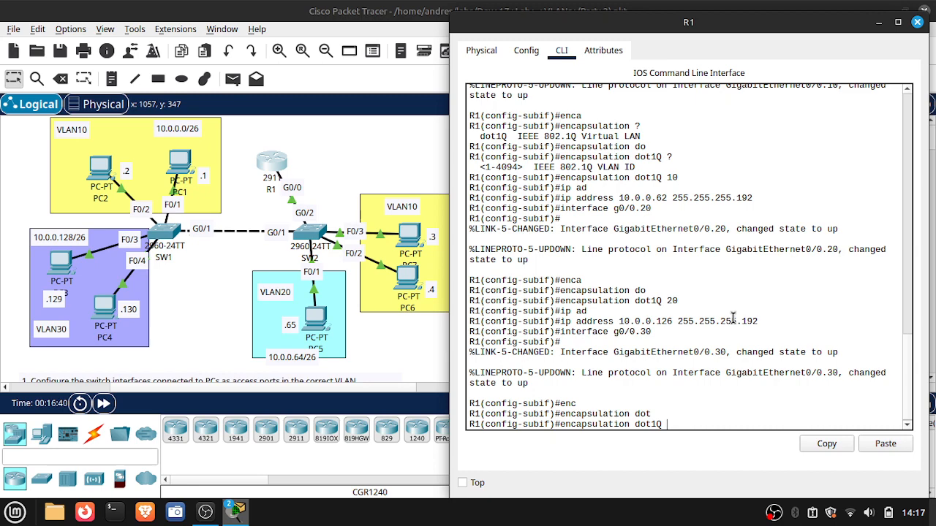
key("Return")
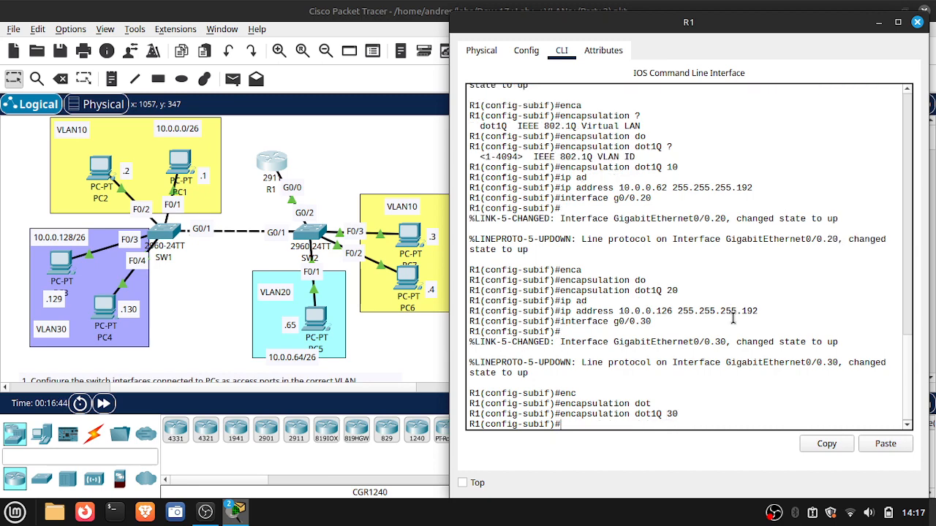
- Assign IP address 10.0.0.190 with mask 255.255.255.192 to R1's subinterface g0/0.30
type("ip ad")
key("Tab")
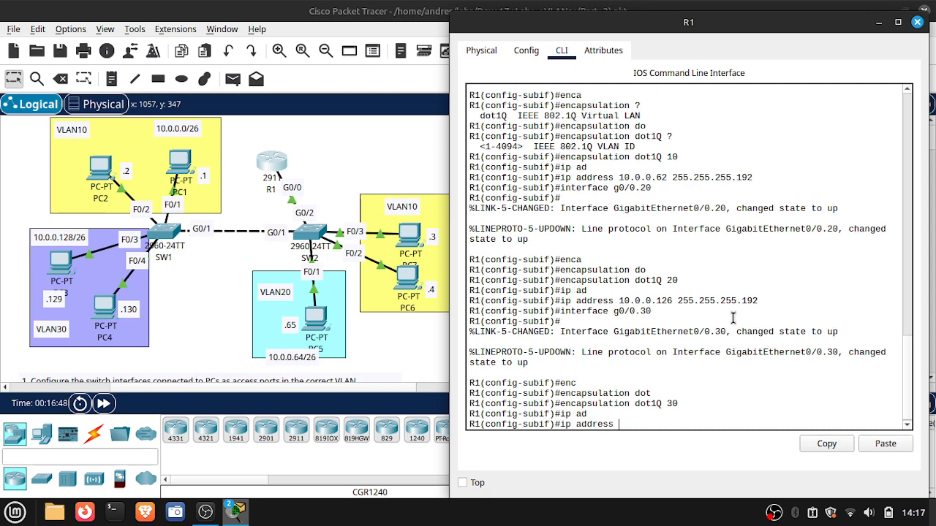
type("10.0.0.190 255.255.255.")
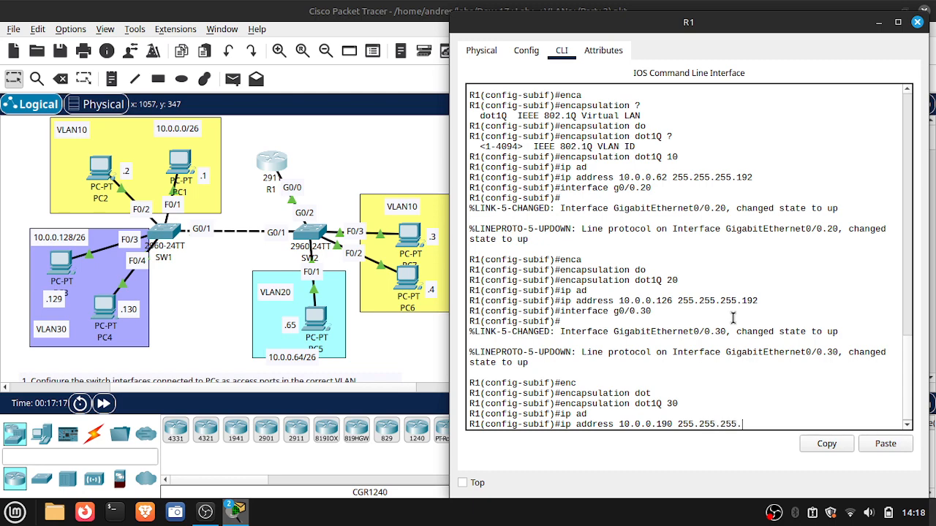
type("192")
key("Return")
- Display R1's brief IP interface summary to check the subinterface addresses and status, and close the router window
type("do")
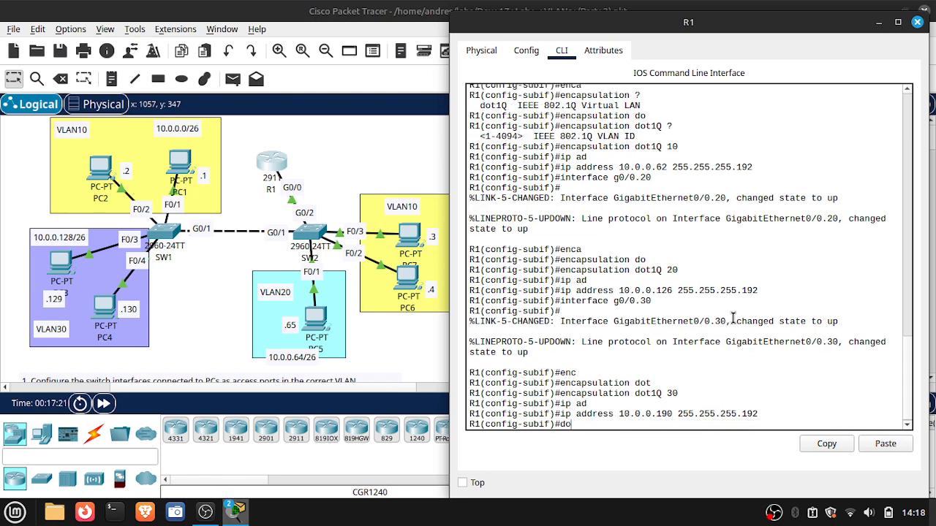
type(" show ip int bri")
key("Return")
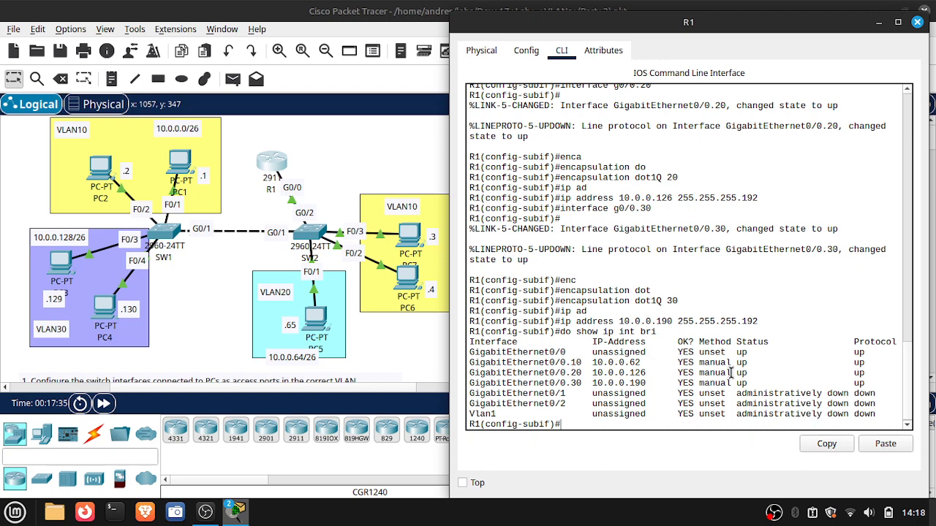
left_click(918, 24)
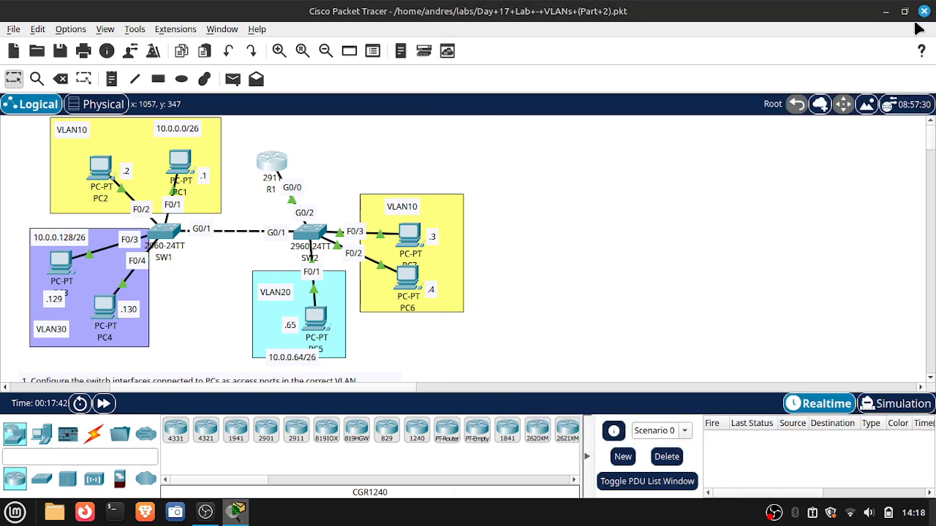
- Display SW2's trunk interfaces to check the native VLANs and allowed VLANs on both trunks, and close the switch window
left_click(309, 238)
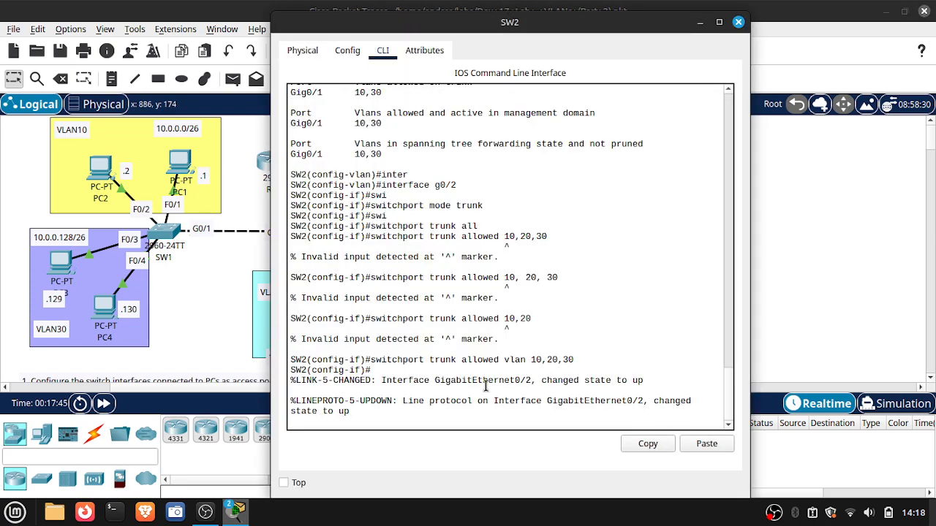
key("Return")
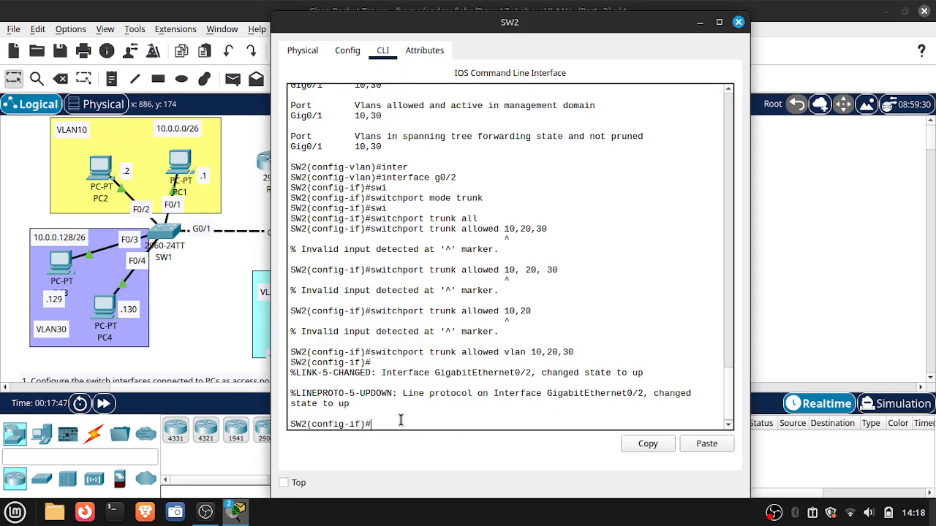
type("do show interfaces trunk")
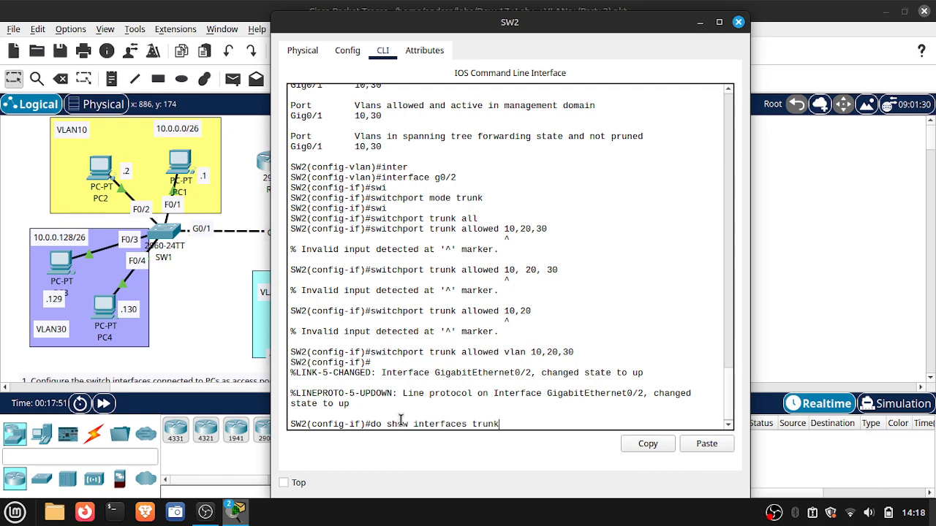
key("Return")
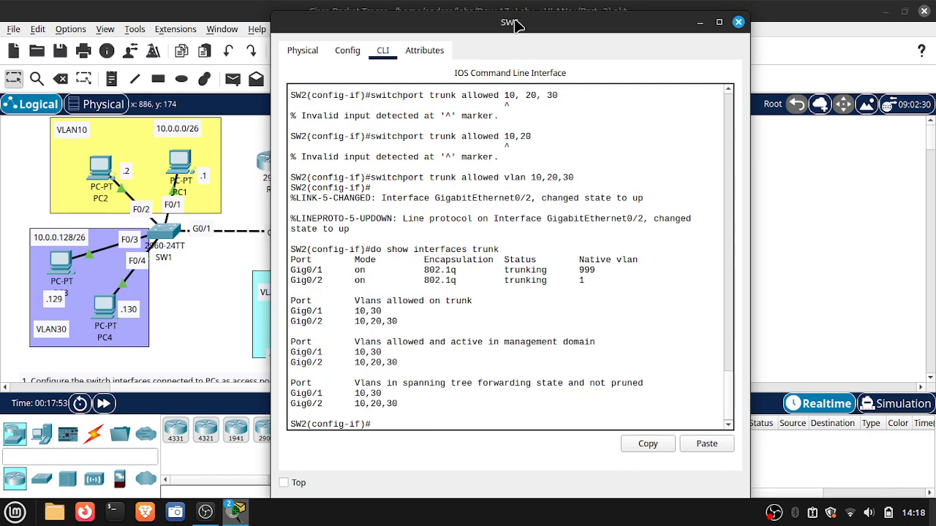
left_click_drag(515, 24, 639, 24)
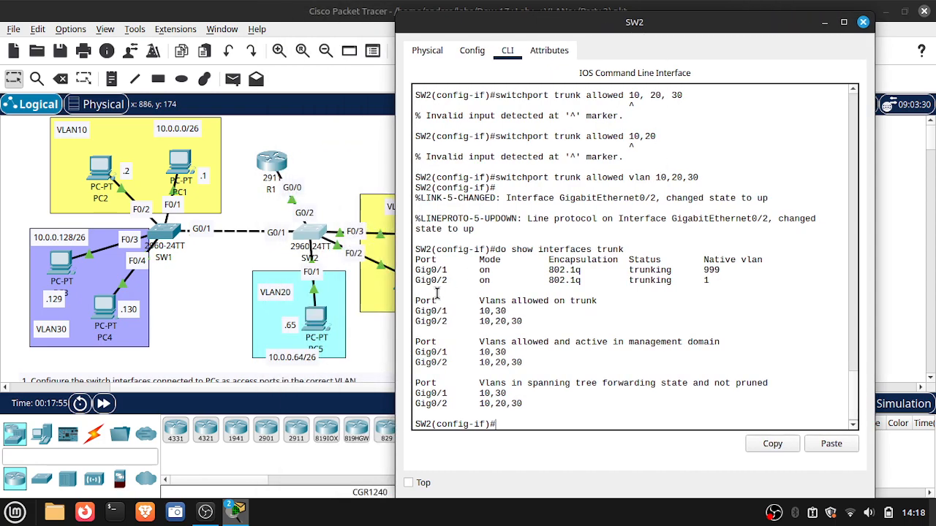
left_click(723, 280)
left_click(862, 24)
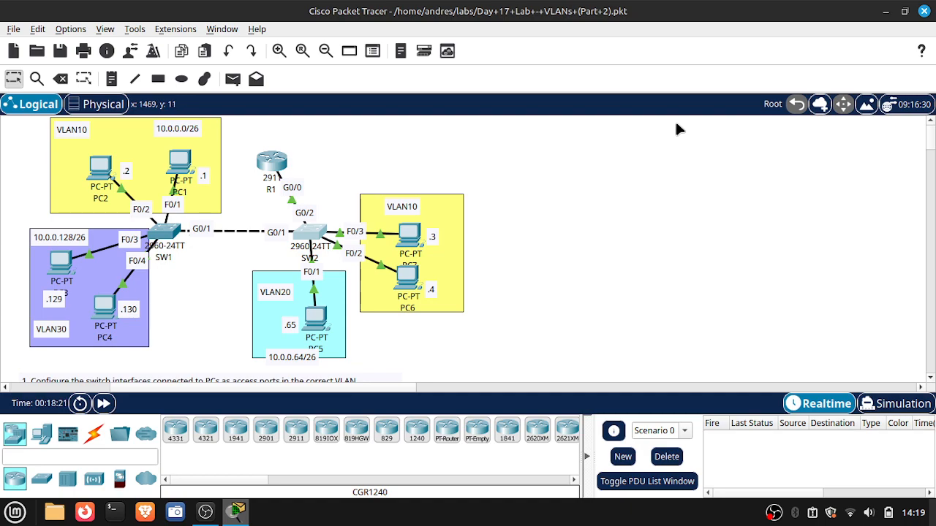
- Ping 10.0.0.1 from PC7's Command Prompt to test connectivity within VLAN 10
left_click(413, 236)
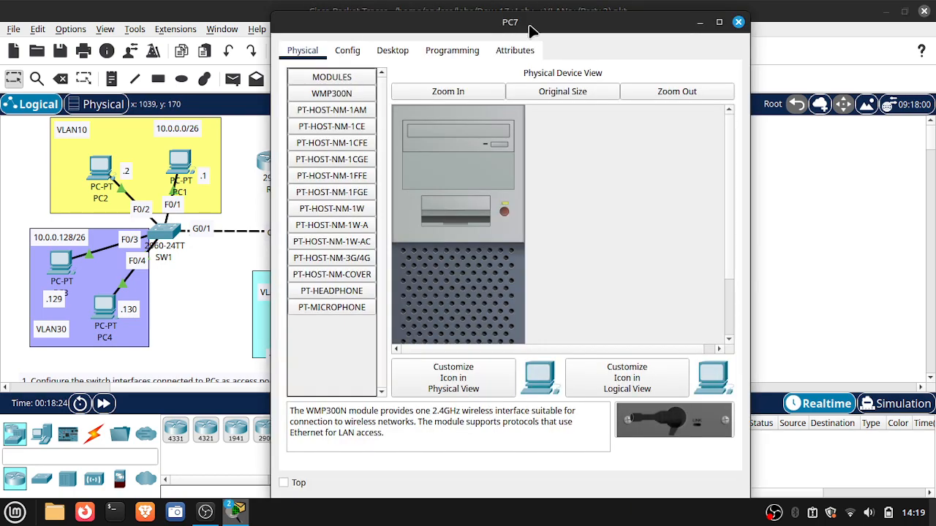
left_click_drag(538, 29, 728, 27)
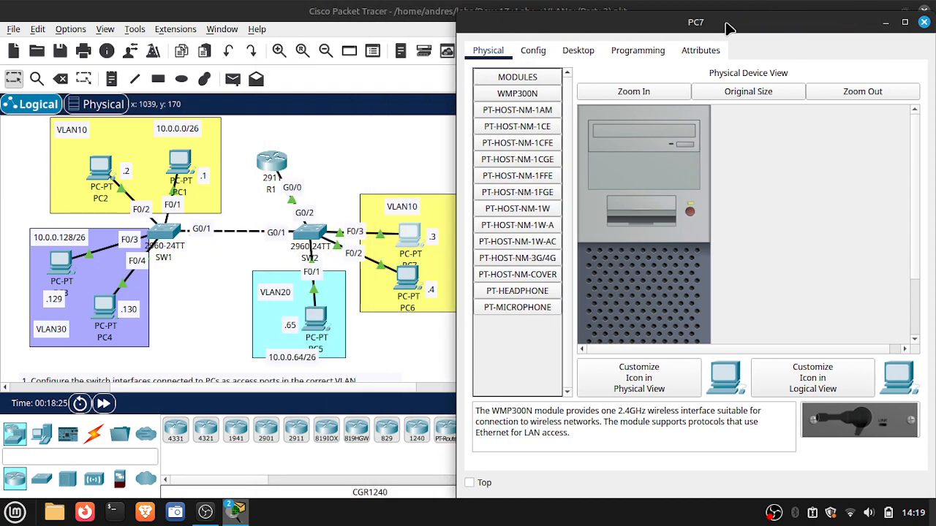
left_click(649, 51)
left_click(577, 50)
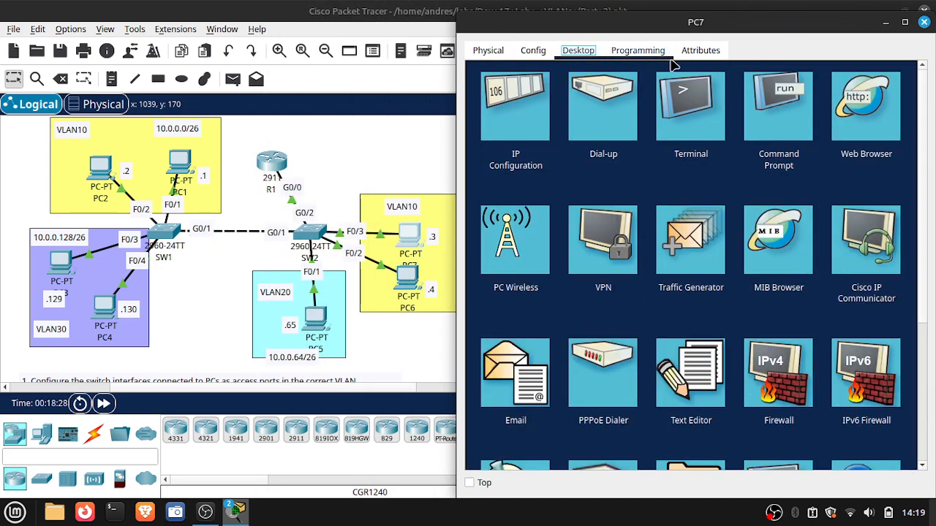
left_click(754, 112)
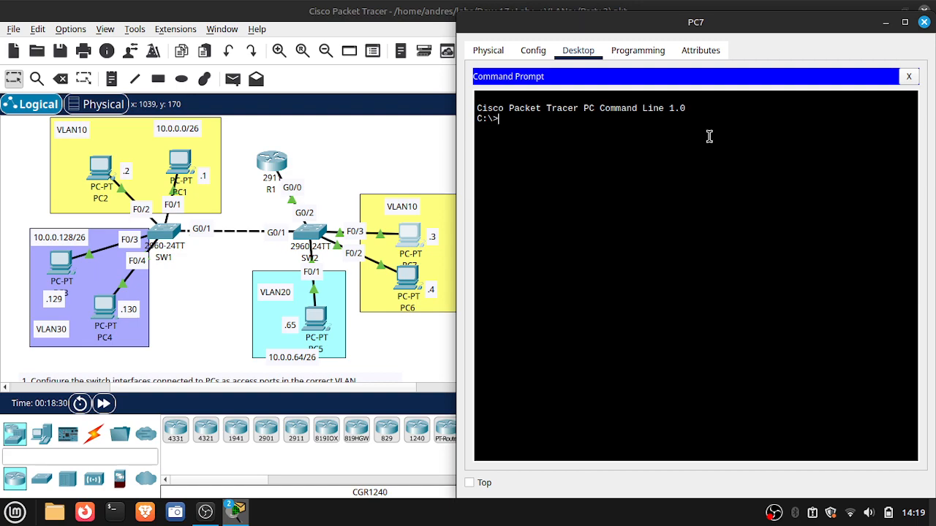
type("ping")
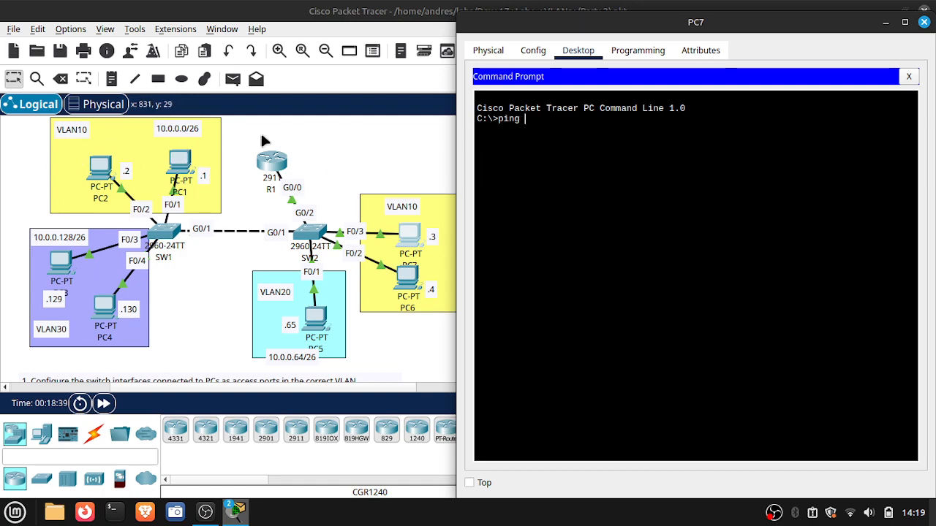
type("1")
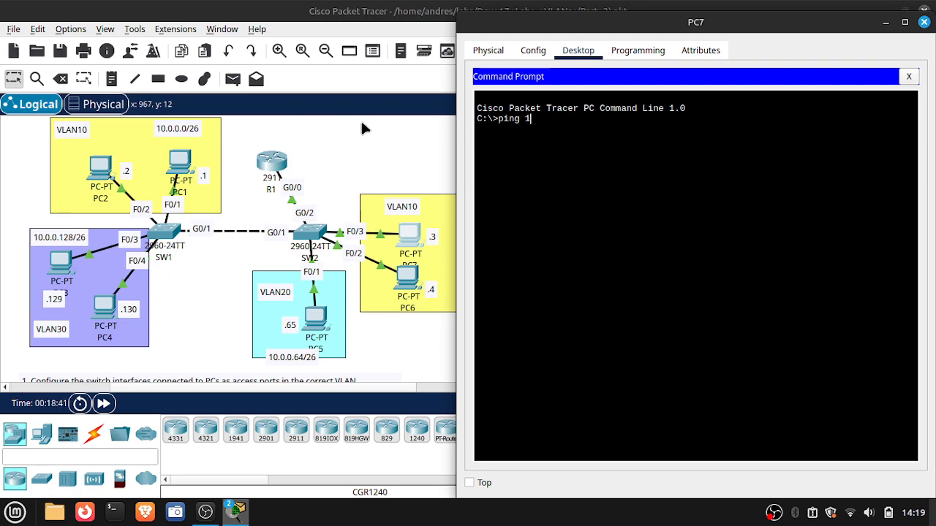
type("0.0.0.1")
key("Return")
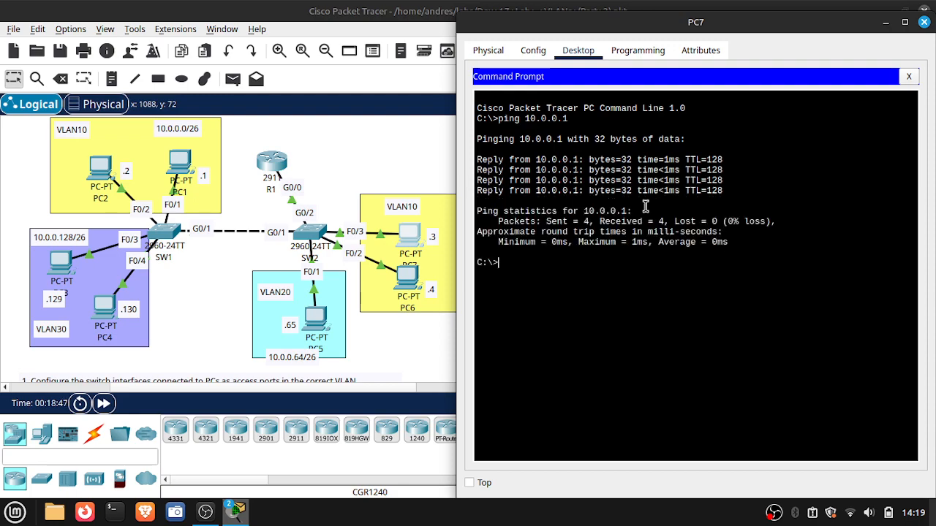
- Ping 10.0.0.130 from PC7 to test routing from VLAN 10 to VLAN 30, and close the PC7 window
key("Up")
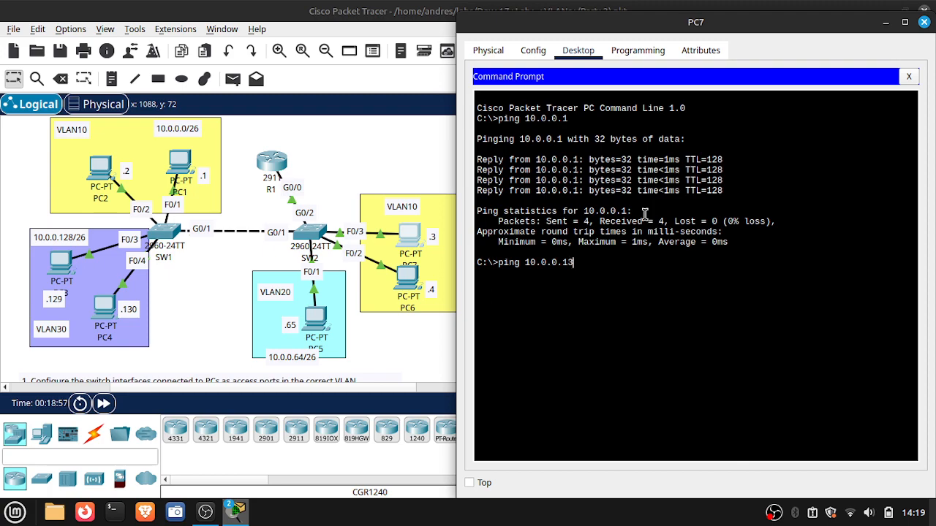
key("Return")
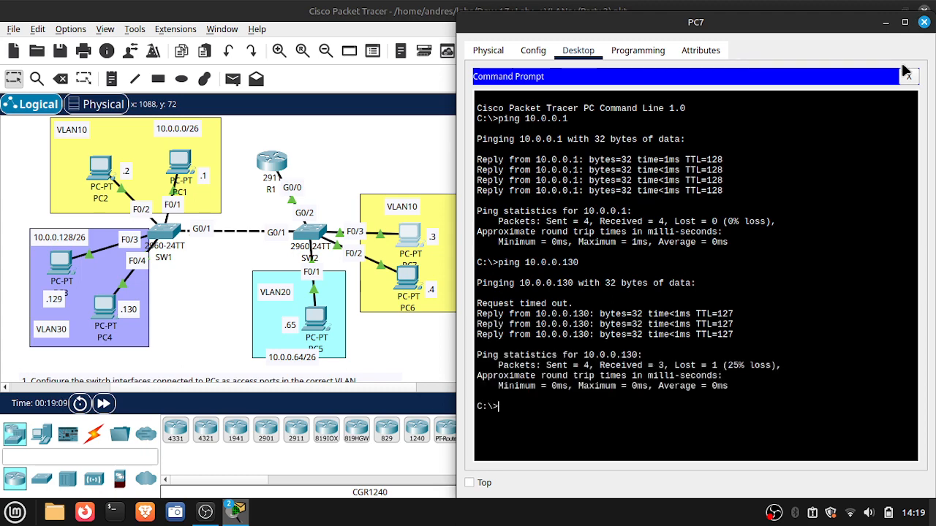
left_click(923, 22)
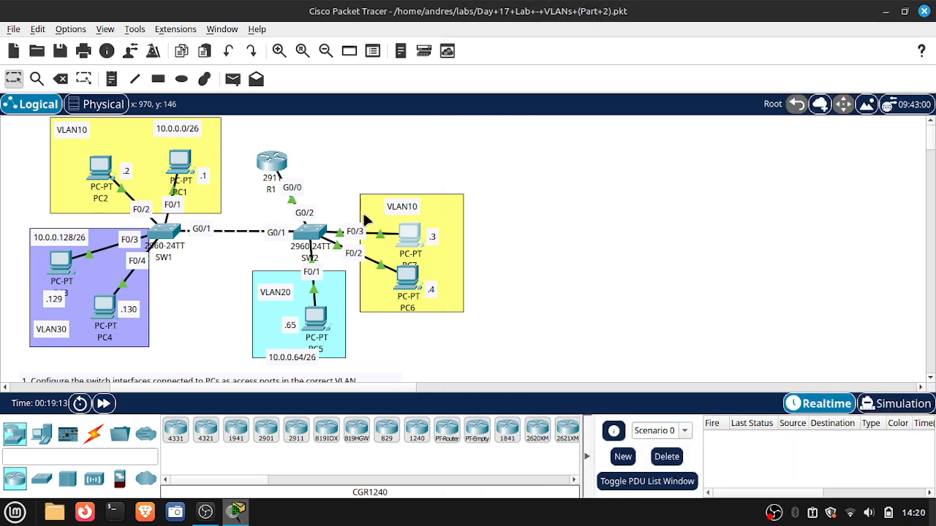
- Reopen PC7, minimize its window and switch the workspace to Simulation mode
left_click(411, 230)
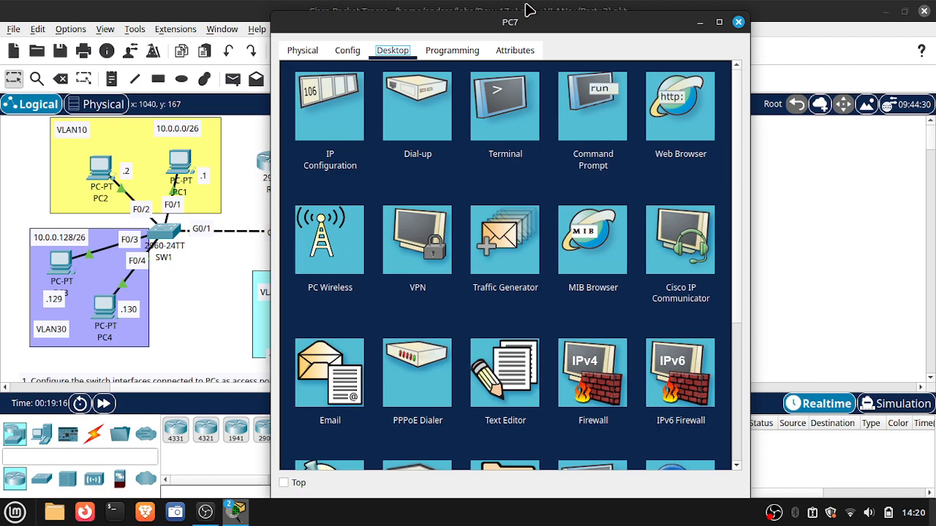
left_click(700, 23)
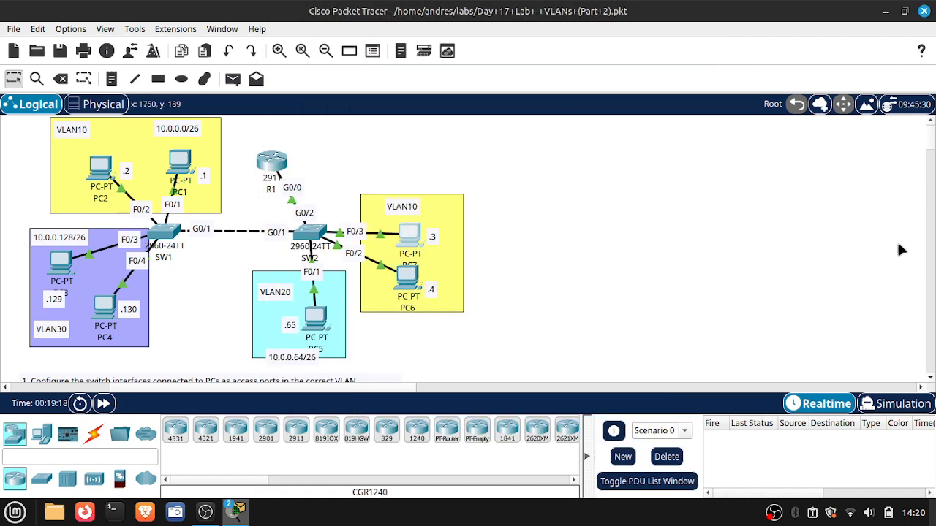
left_click(894, 403)
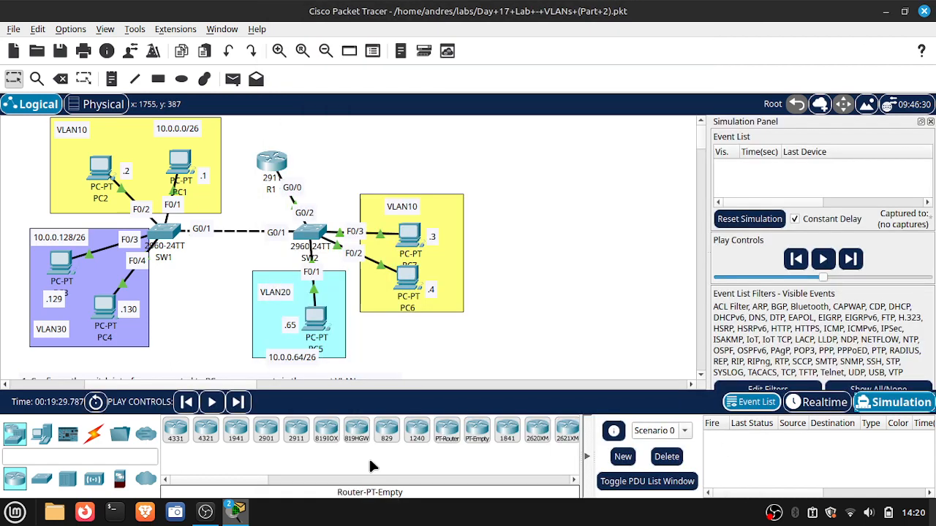
- Ping 10.0.0.1 from PC7's Command Prompt in Simulation mode
mouse_move(236, 514)
left_click(296, 468)
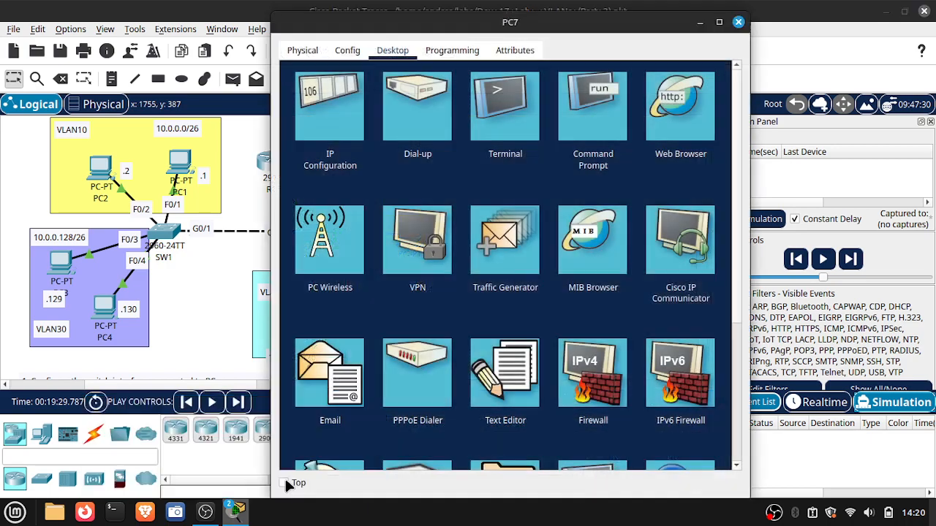
left_click(598, 100)
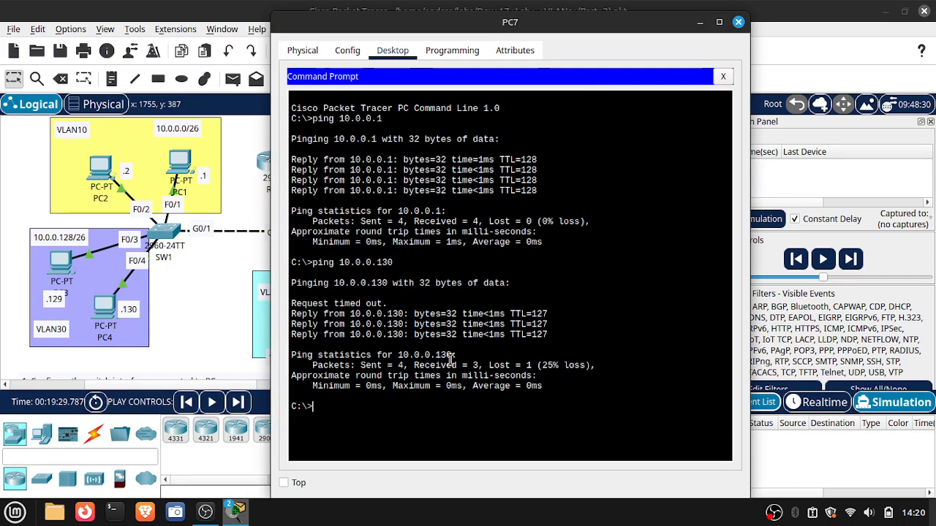
key("Up")
key("BackSpace")
key("BackSpace")
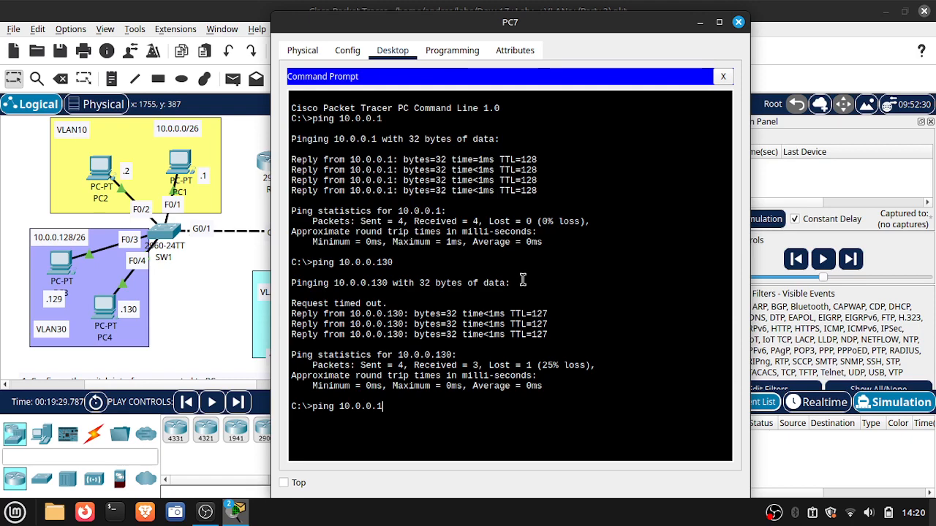
key("Return")
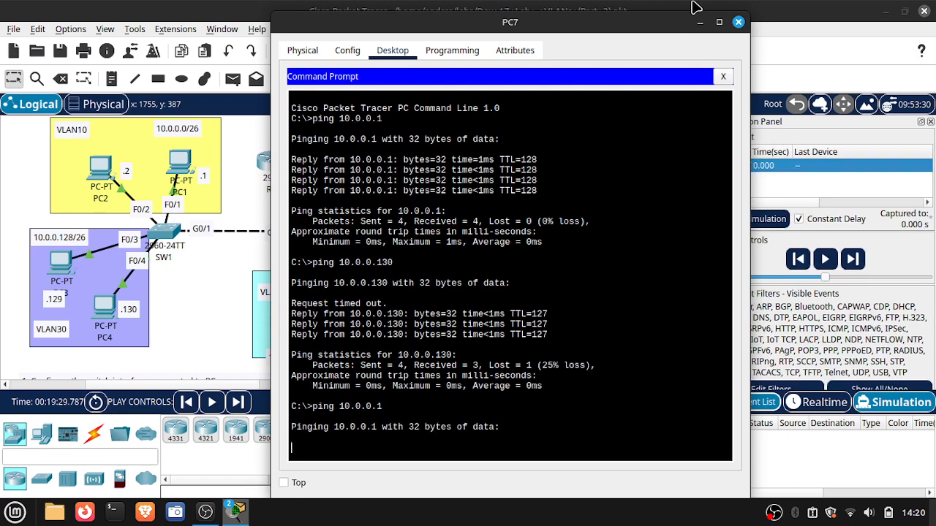
- Minimize PC7, advance the simulated ping hop by hop through SW2 and SW1 to PC1, and delete the current scenario
left_click(698, 23)
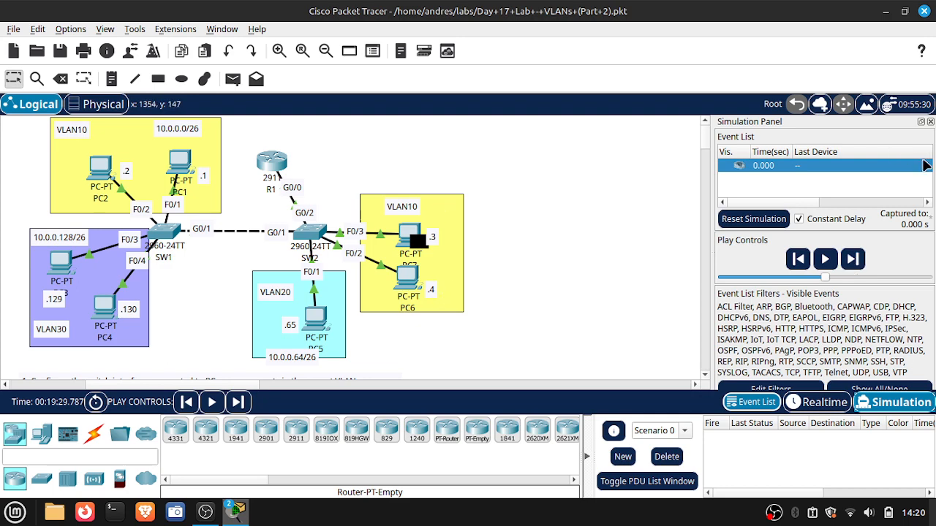
left_click(854, 268)
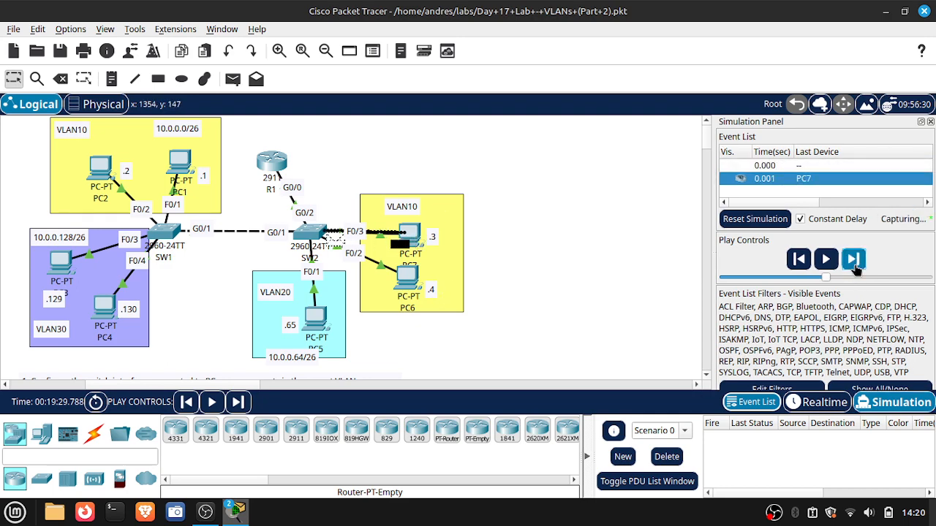
left_click(857, 268)
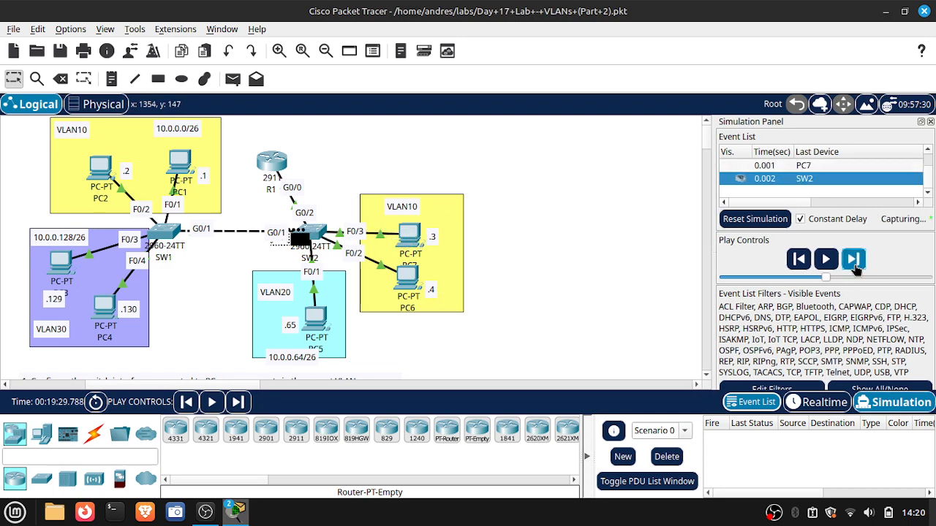
left_click(854, 263)
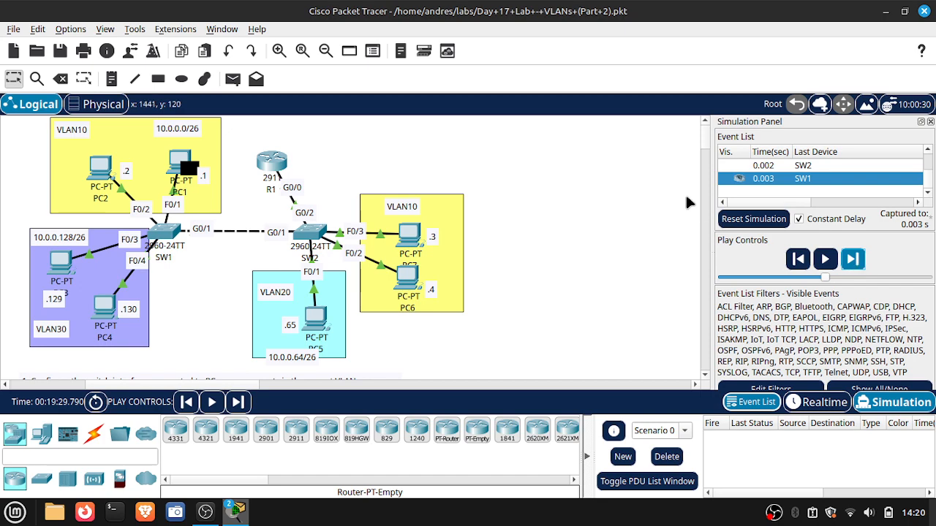
left_click(667, 456)
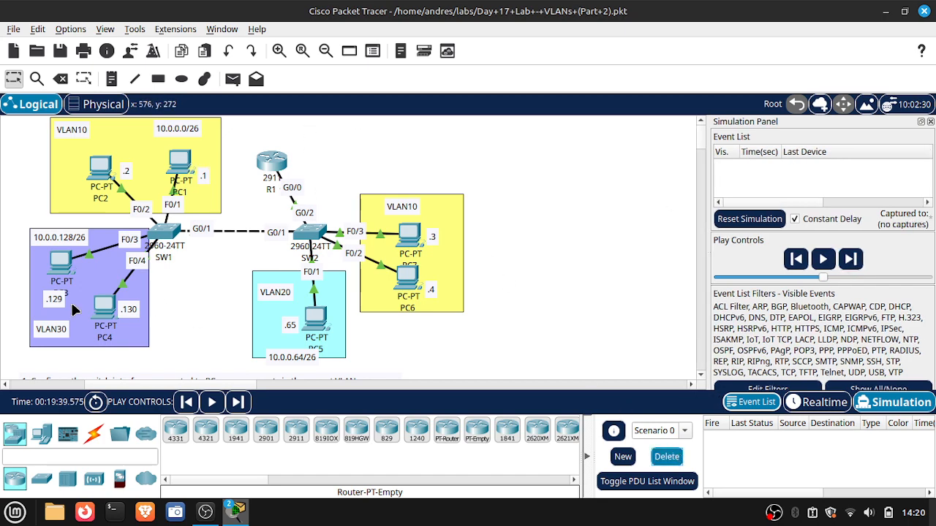
- Restore PC7's Command Prompt and ping 10.0.0.130 in Simulation mode
mouse_move(246, 516)
left_click(286, 475)
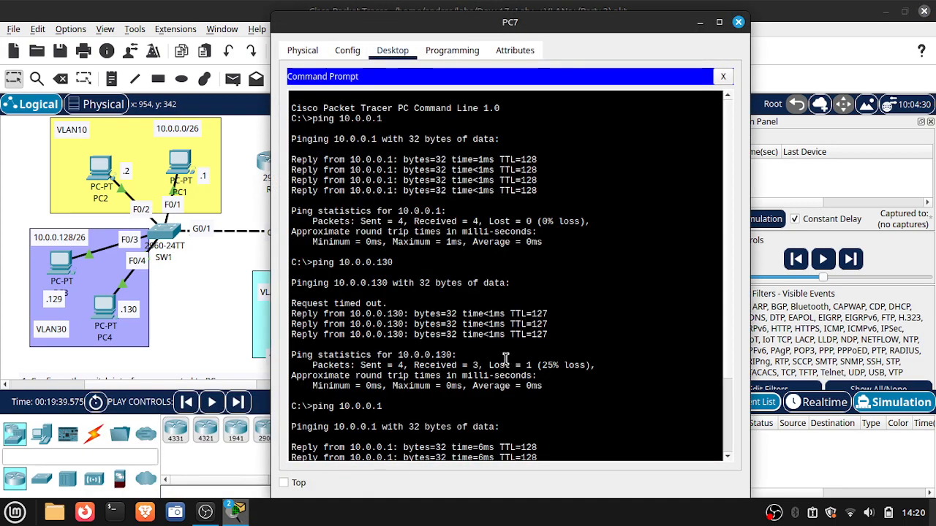
scroll(508, 364, "down", 3)
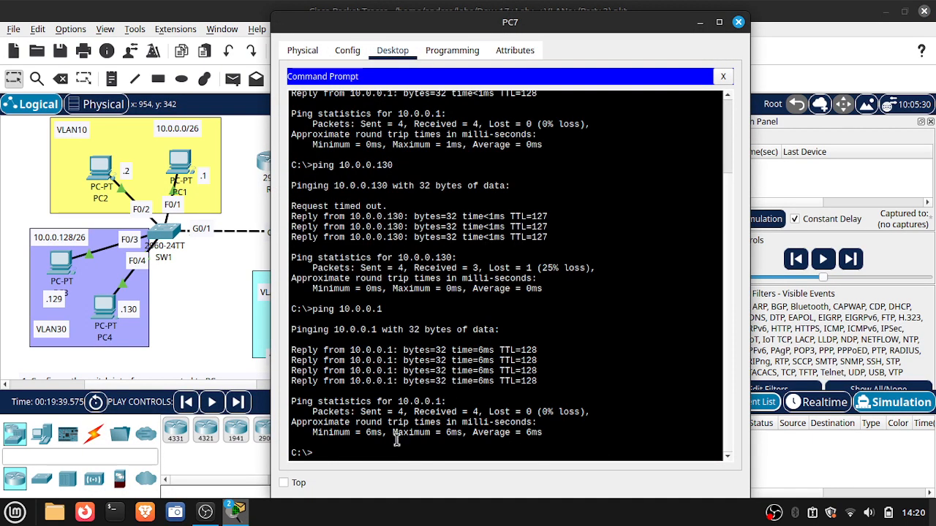
key("Up")
key("Return")
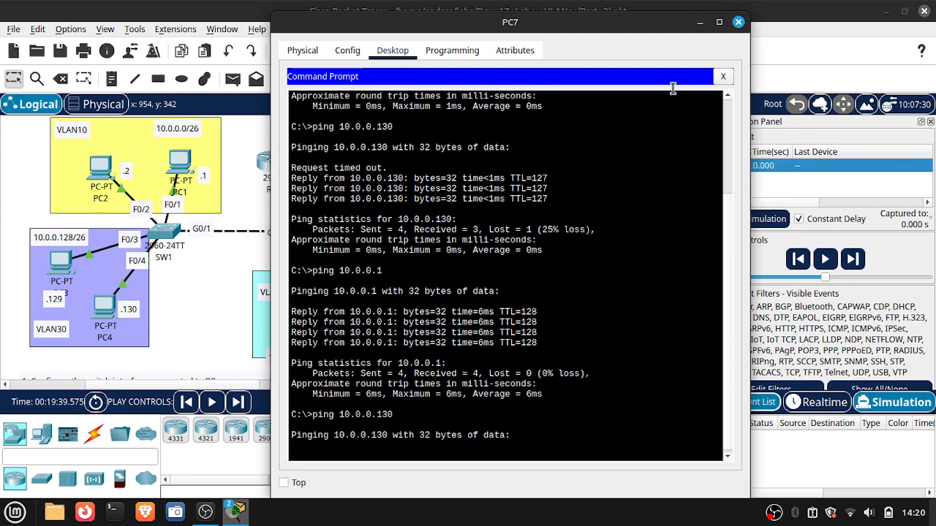
- Minimize PC7 and advance the simulated ping hop by hop through SW2, R1, SW2 and SW1 towards PC4
left_click(699, 22)
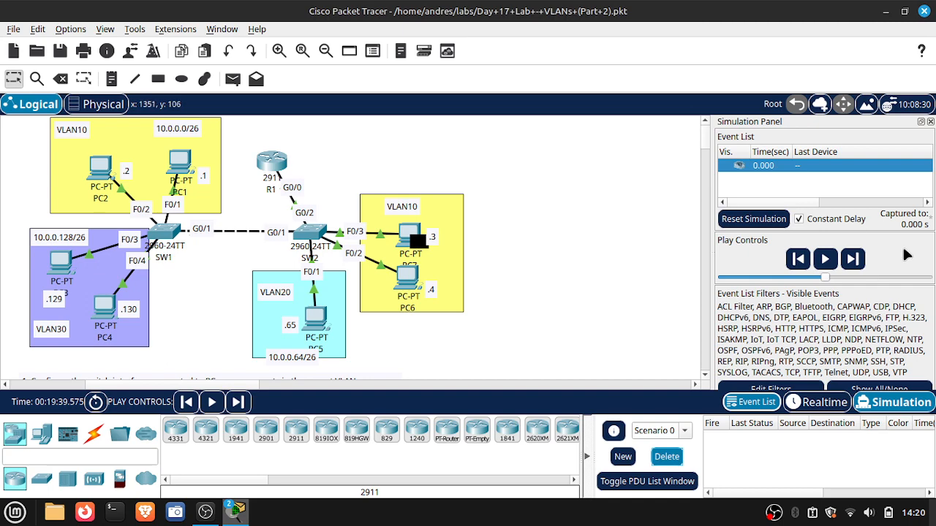
left_click(853, 260)
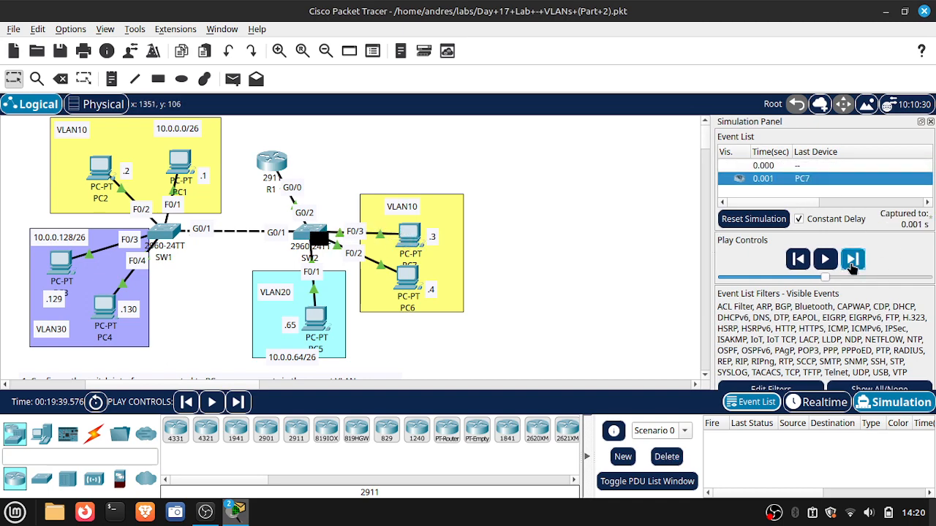
left_click(853, 260)
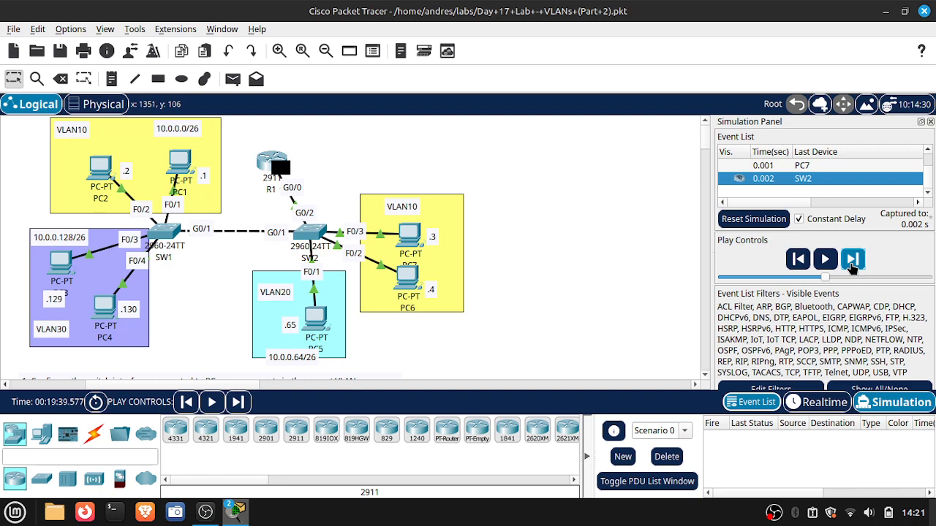
left_click(852, 260)
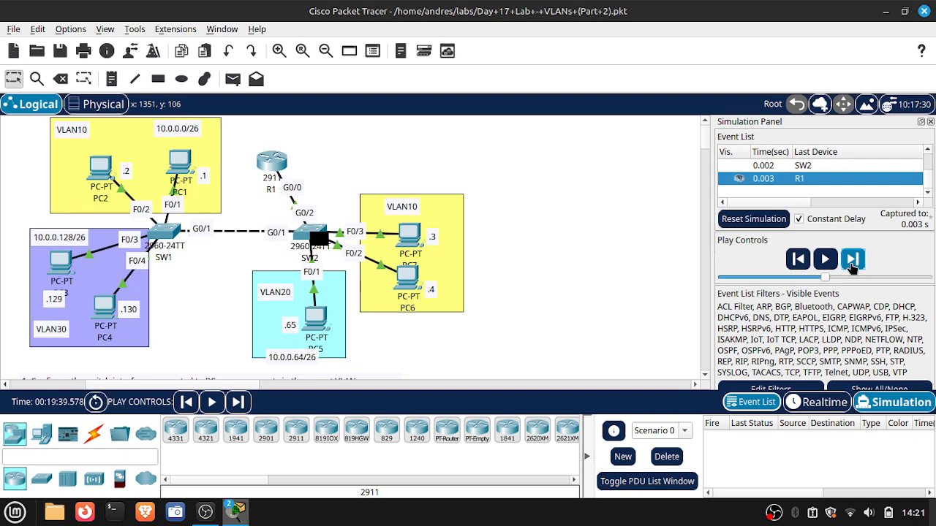
left_click(852, 260)
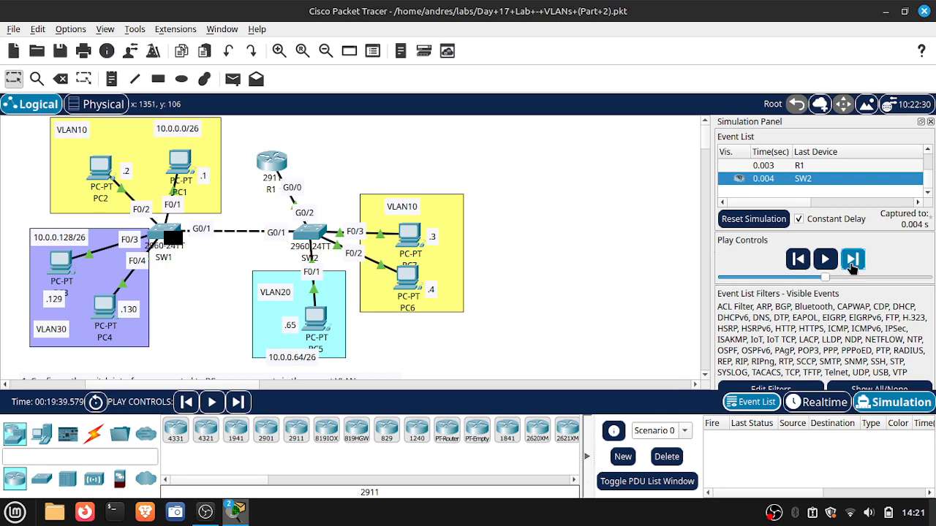
left_click(850, 265)
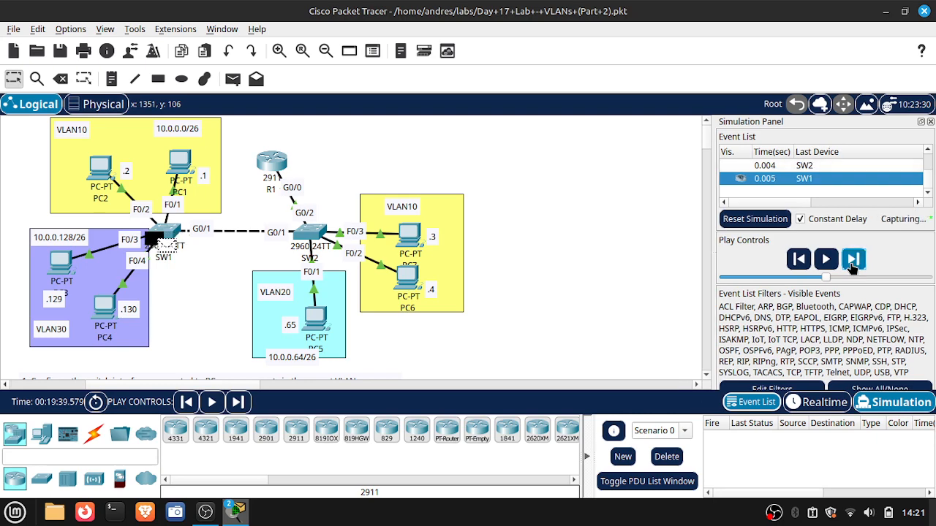